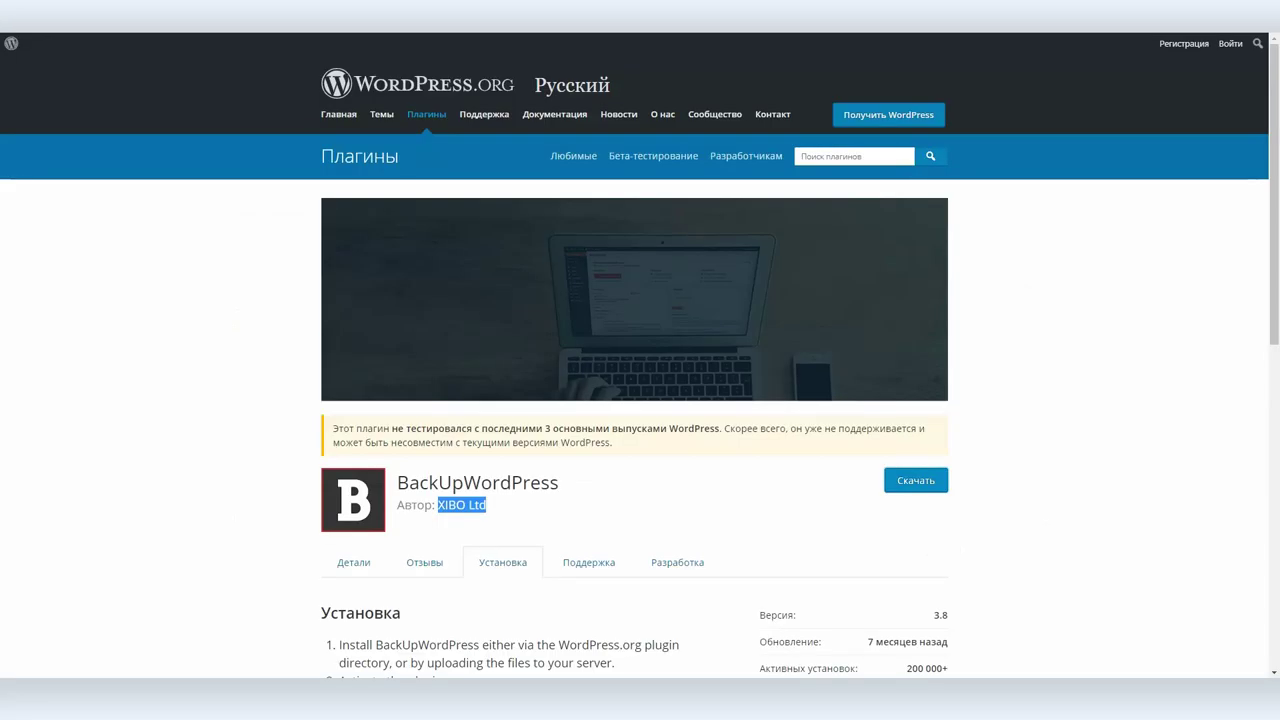
- Review the installation instructions on the BackUpWordPress plugin page
{"action": "scroll", "coordinate": [434, 474], "scroll_direction": "down", "scroll_amount": 2}
{"action": "left_click", "coordinate": [1089, 423]}
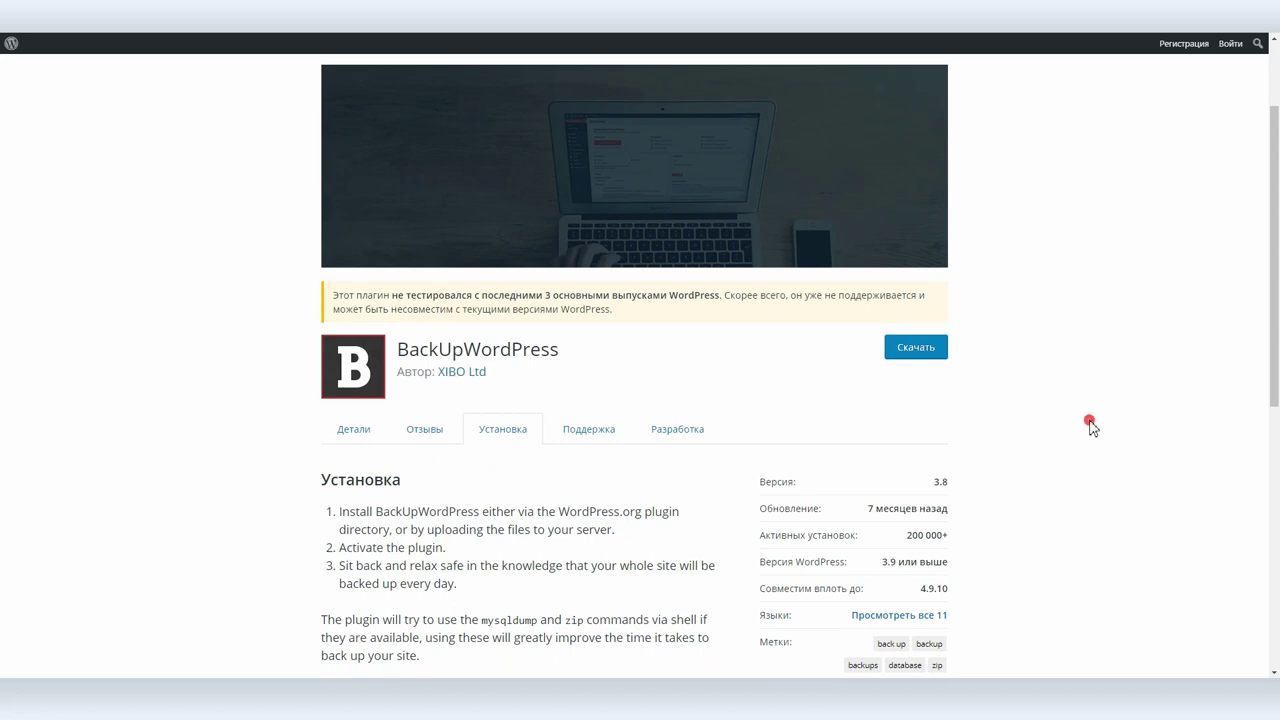
{"action": "scroll", "coordinate": [1074, 478], "scroll_direction": "down", "scroll_amount": 3}
{"action": "scroll", "coordinate": [1074, 478], "scroll_direction": "up", "scroll_amount": 5}
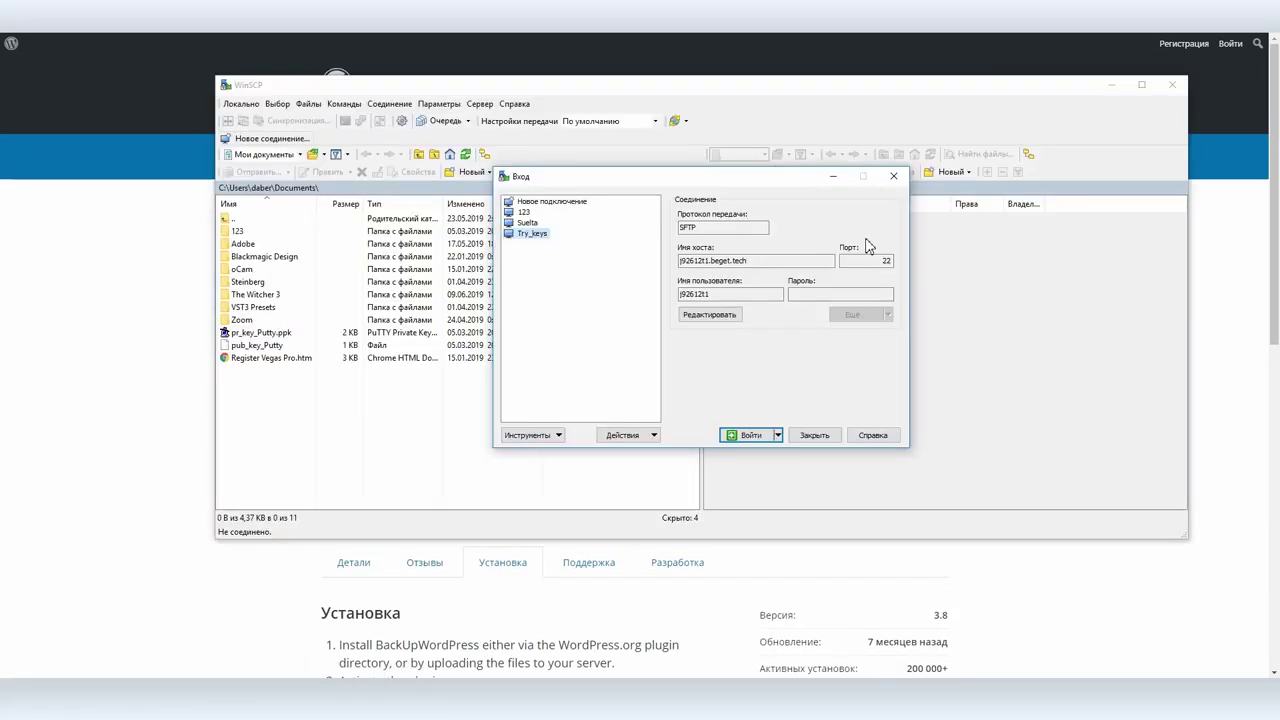
- Connect to the server in WinSCP with the saved Try_keys session and open the site's wp-content/plugins folder
{"action": "left_click", "coordinate": [740, 434]}
{"action": "key", "text": "Return"}
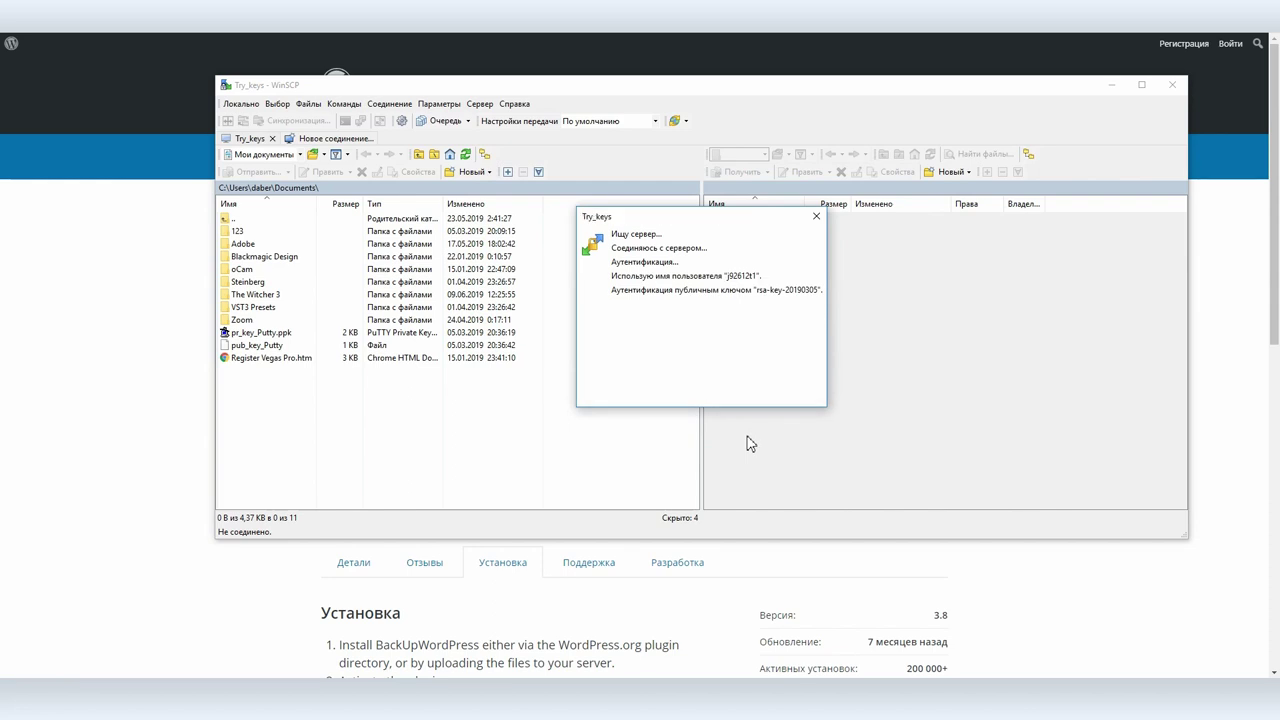
{"action": "double_click", "coordinate": [735, 272]}
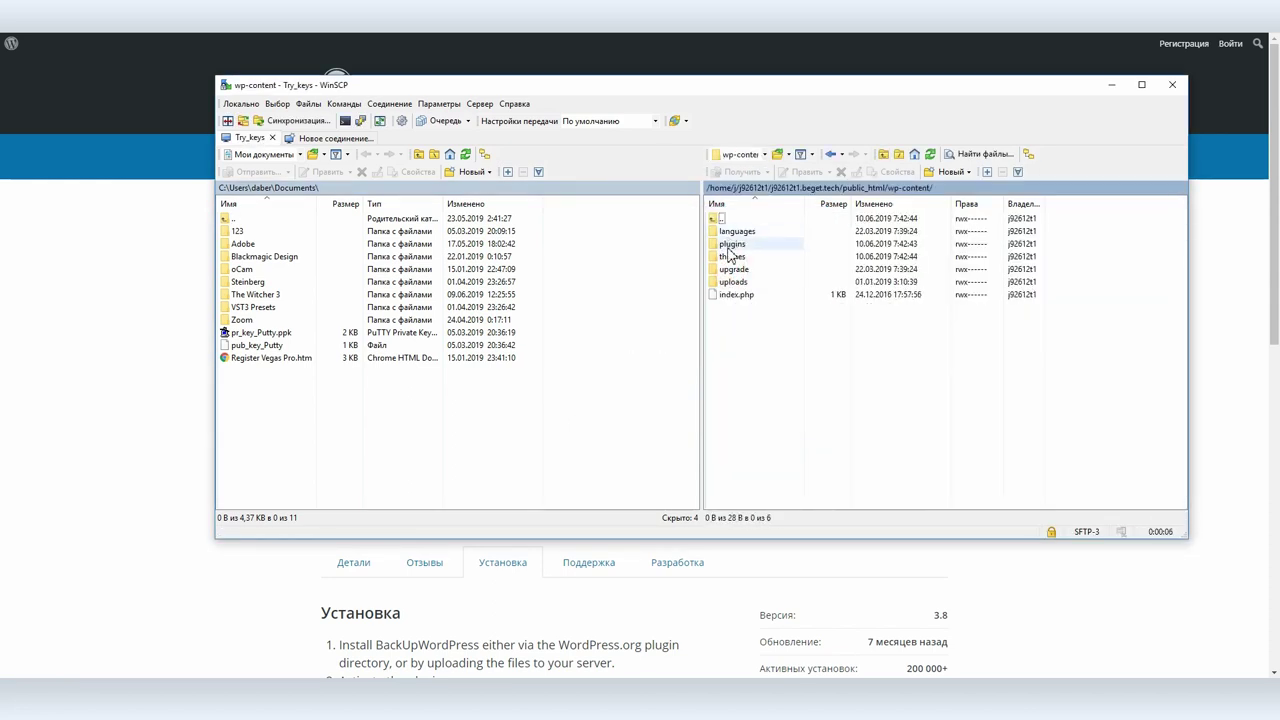
{"action": "double_click", "coordinate": [728, 247]}
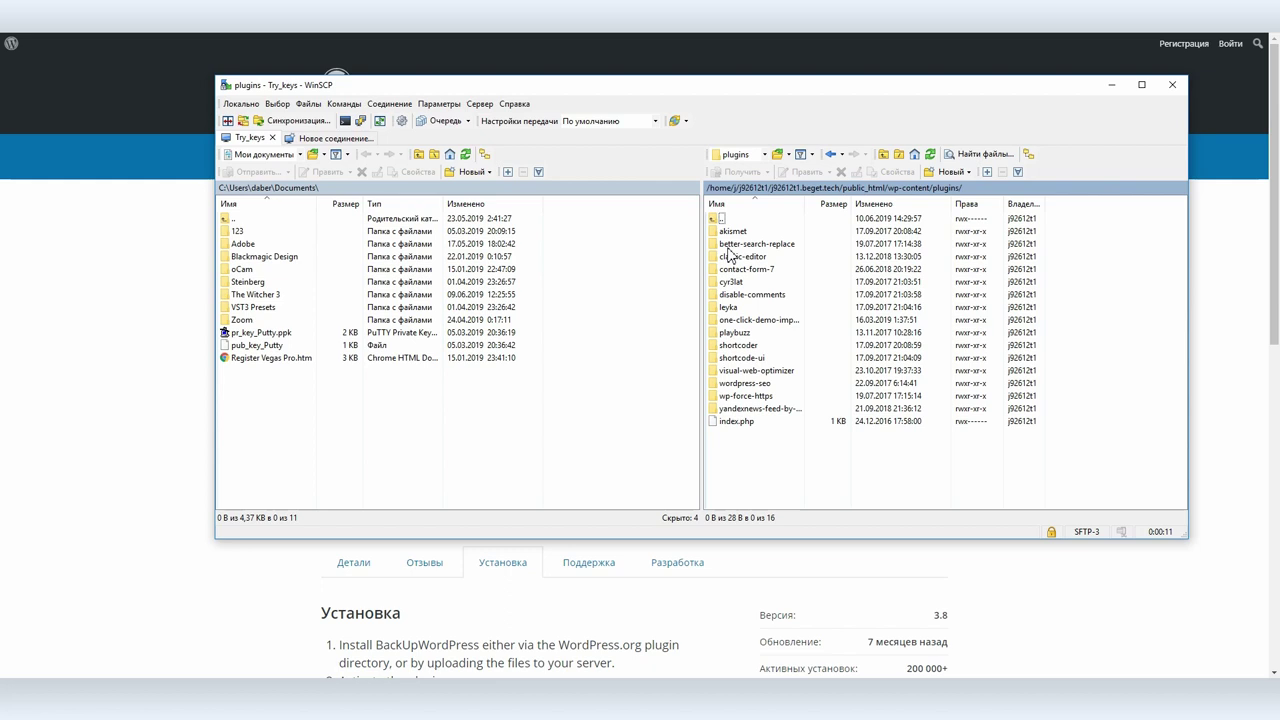
- Upload the backupwordpress folder from the local Downloads folder into the server's plugins folder
{"action": "left_click", "coordinate": [434, 154]}
{"action": "double_click", "coordinate": [243, 297]}
{"action": "double_click", "coordinate": [240, 243]}
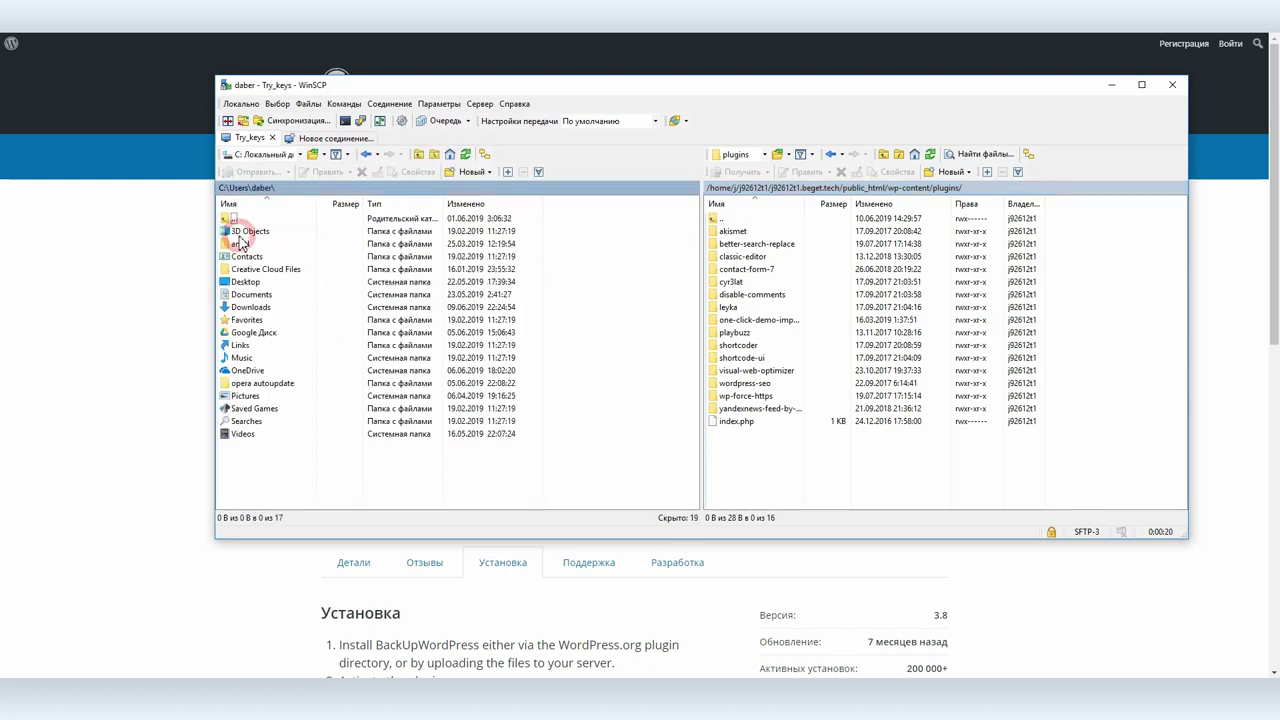
{"action": "left_click", "coordinate": [250, 307]}
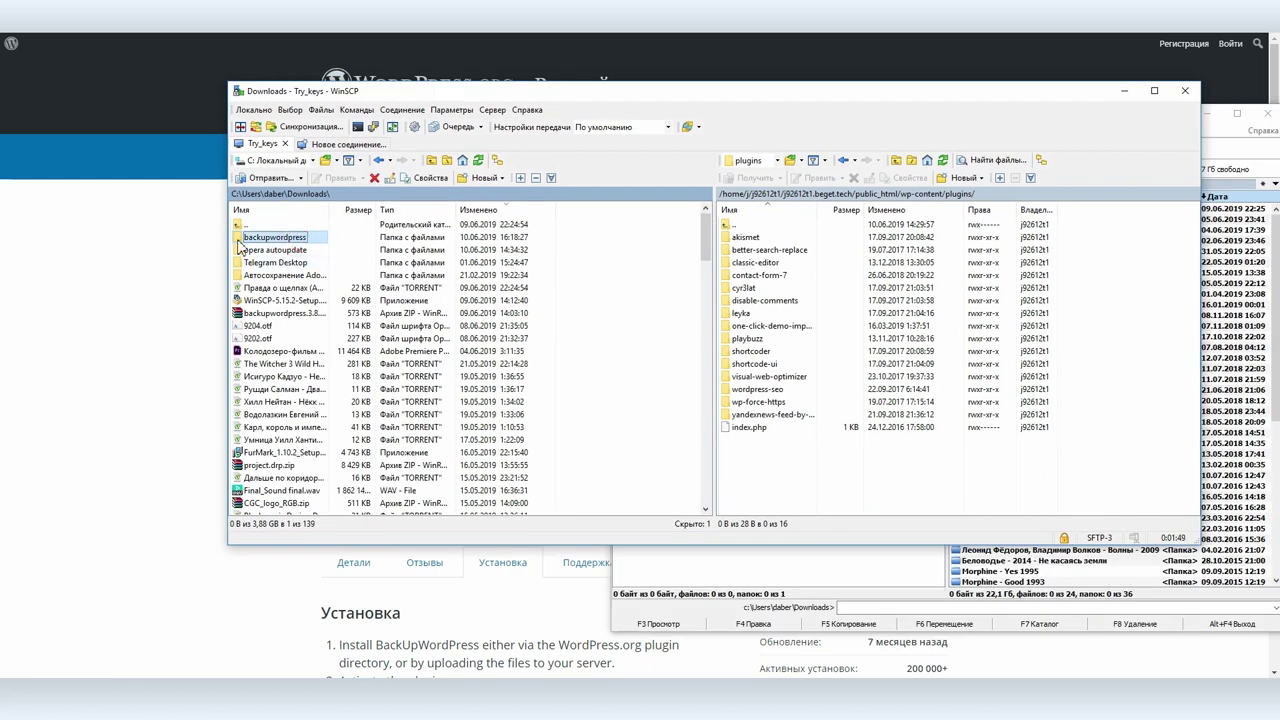
{"action": "left_click_drag", "start_coordinate": [240, 247], "coordinate": [779, 475]}
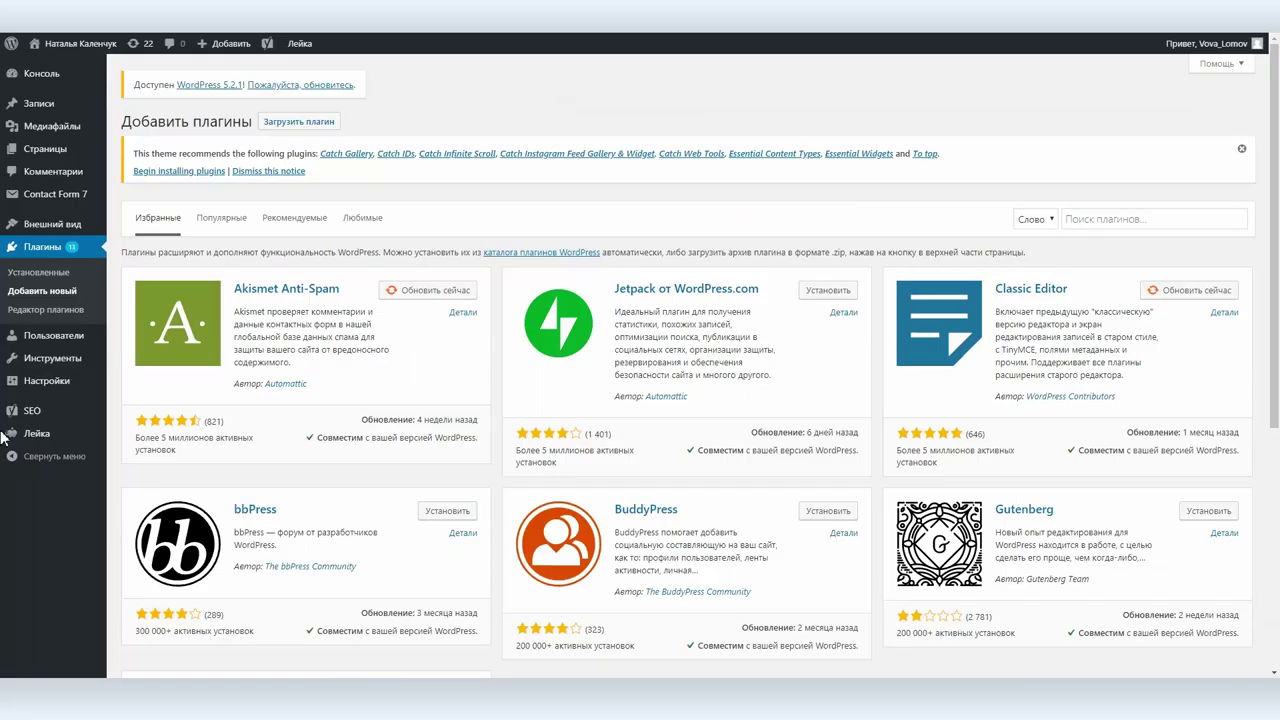
- Activate the BackUpWordPress plugin in the WordPress admin and open its backups page (Резервные копии)
{"action": "left_click", "coordinate": [42, 276]}
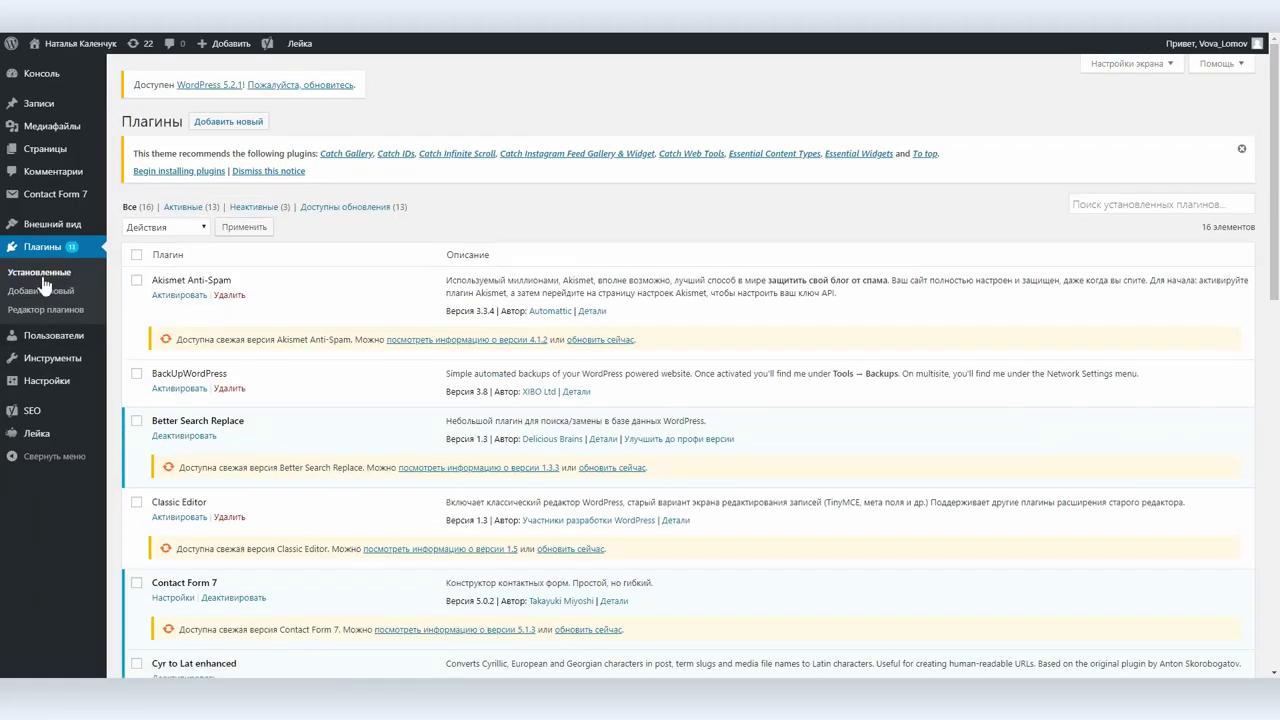
{"action": "left_click", "coordinate": [181, 389]}
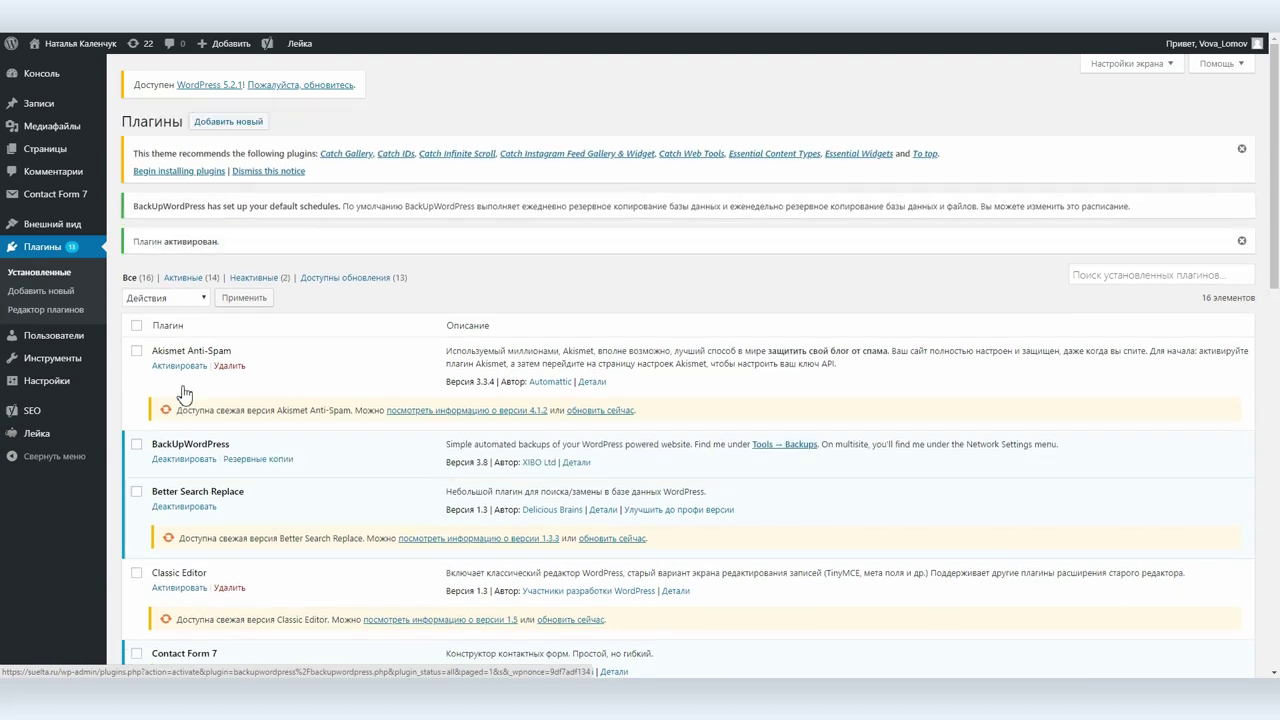
{"action": "left_click", "coordinate": [36, 357]}
{"action": "left_click", "coordinate": [34, 374]}
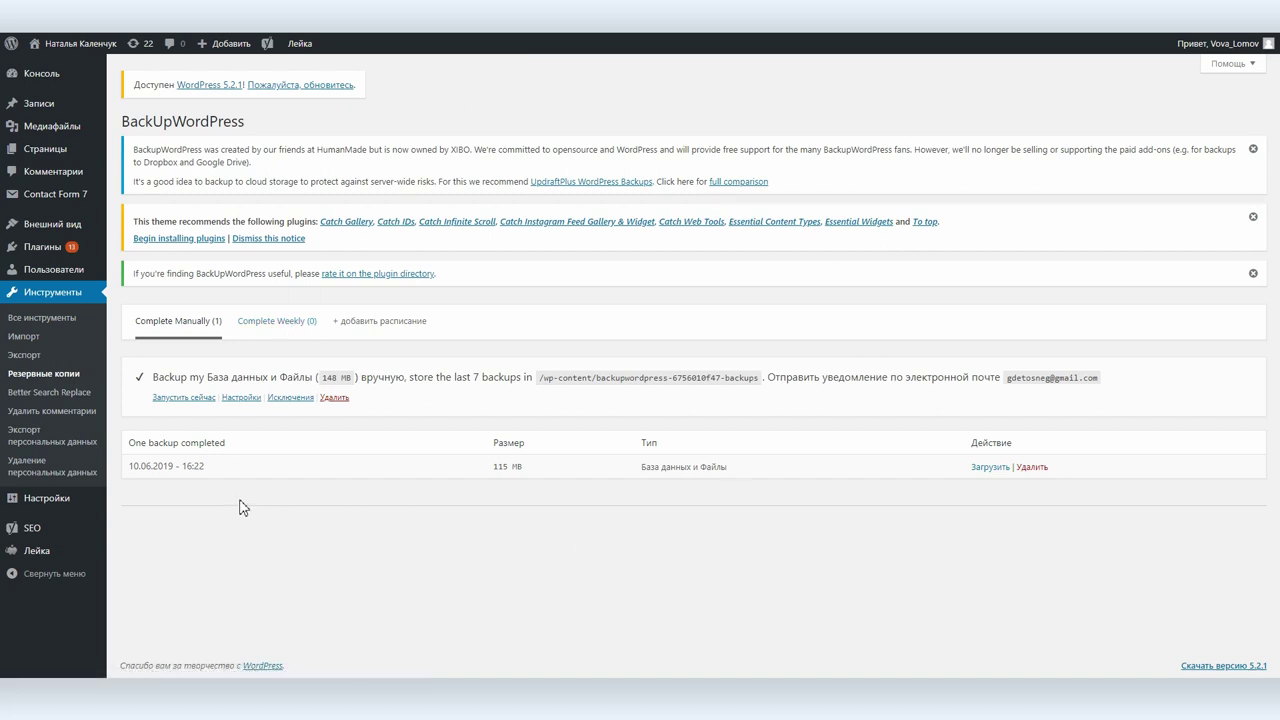
- Configure the Complete Manually backup to cover "База данных & файлы" with the schedule "Только вручную", and save the settings
{"action": "left_click", "coordinate": [245, 398]}
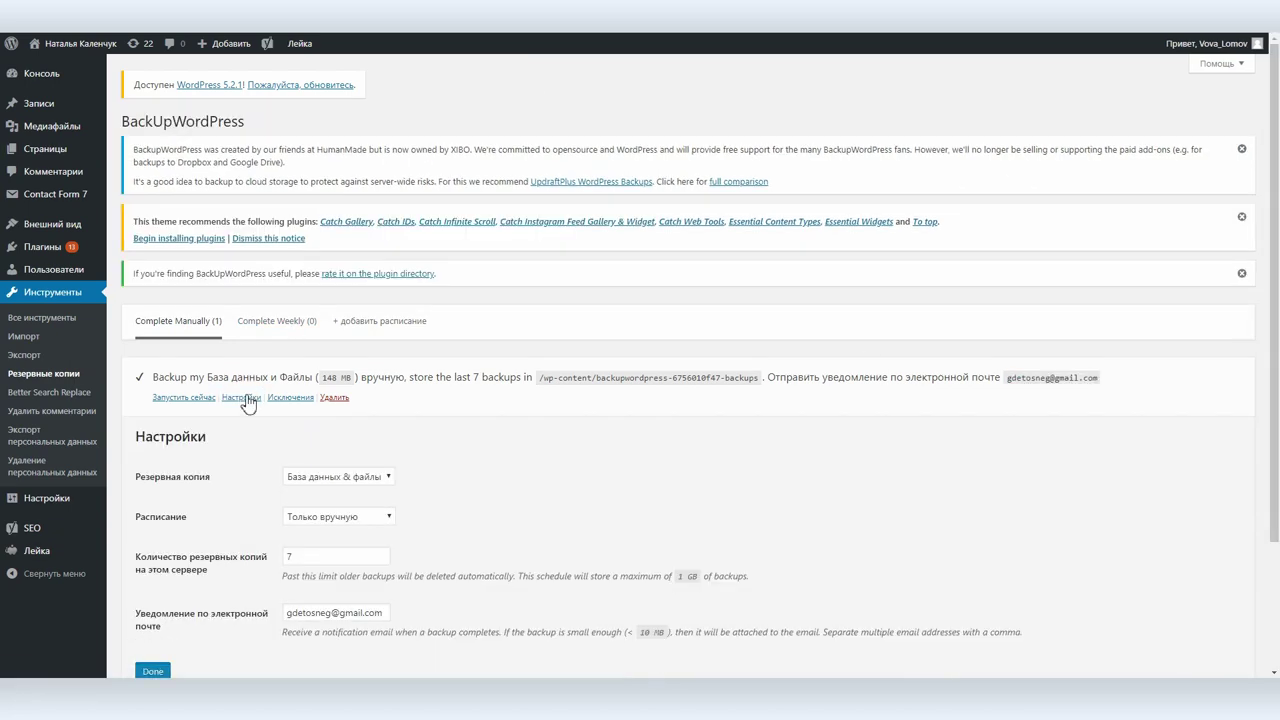
{"action": "scroll", "coordinate": [575, 407], "scroll_direction": "down", "scroll_amount": 2}
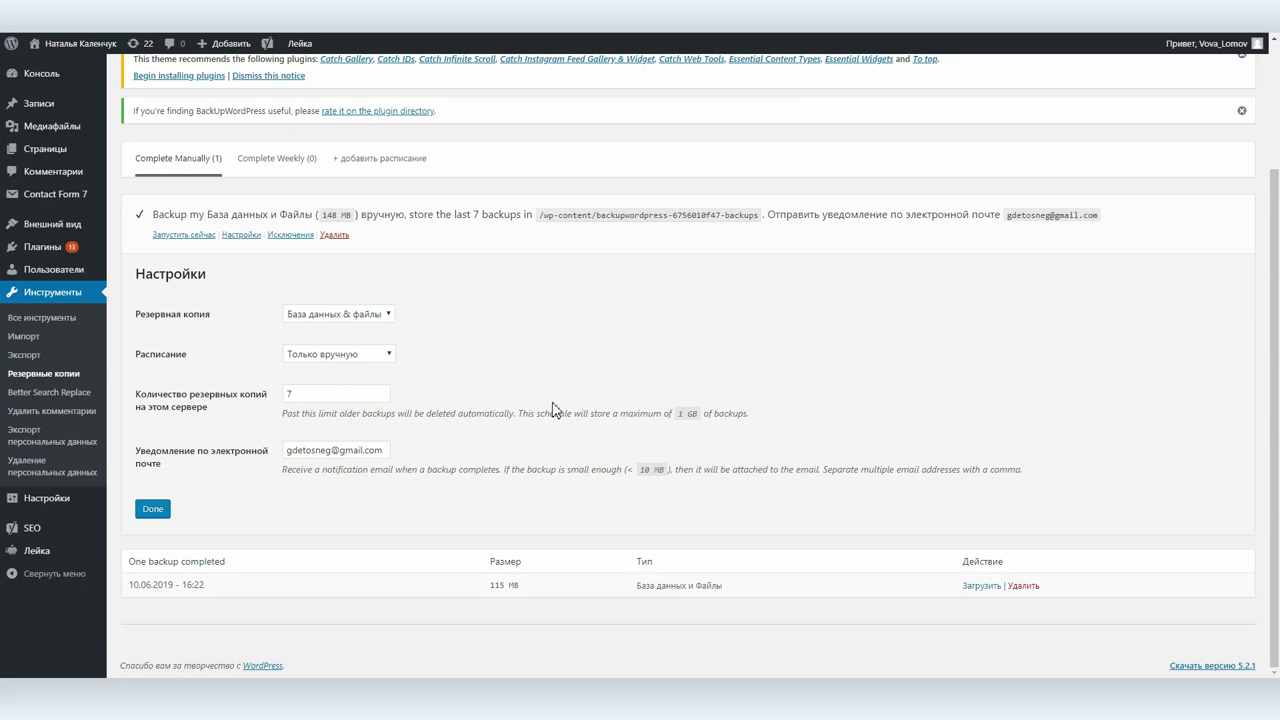
{"action": "left_click", "coordinate": [333, 315]}
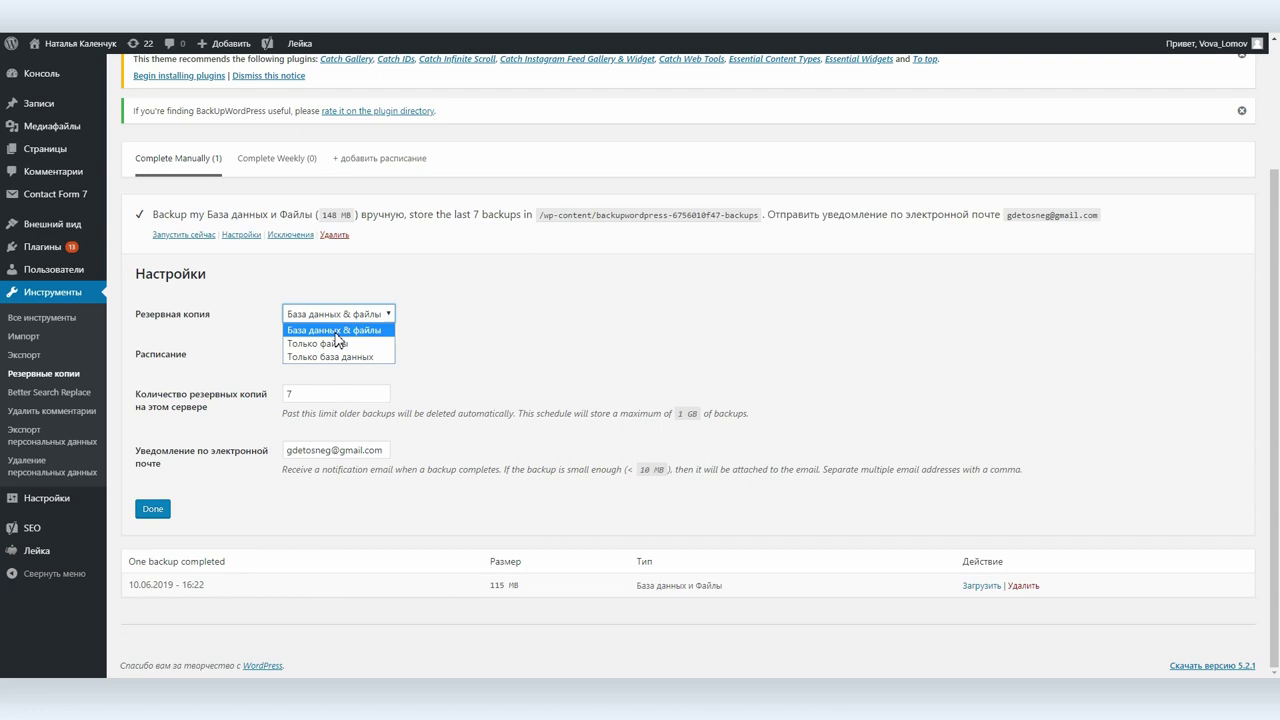
{"action": "left_click", "coordinate": [335, 333]}
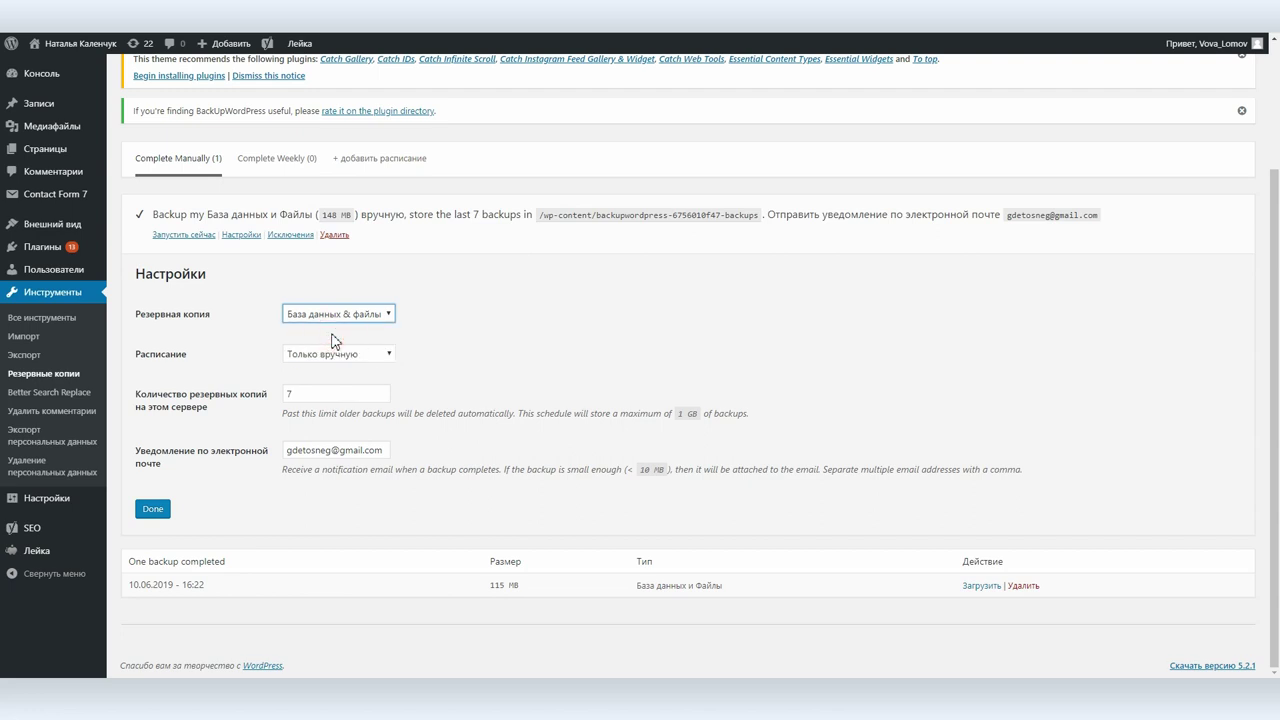
{"action": "left_click", "coordinate": [342, 352]}
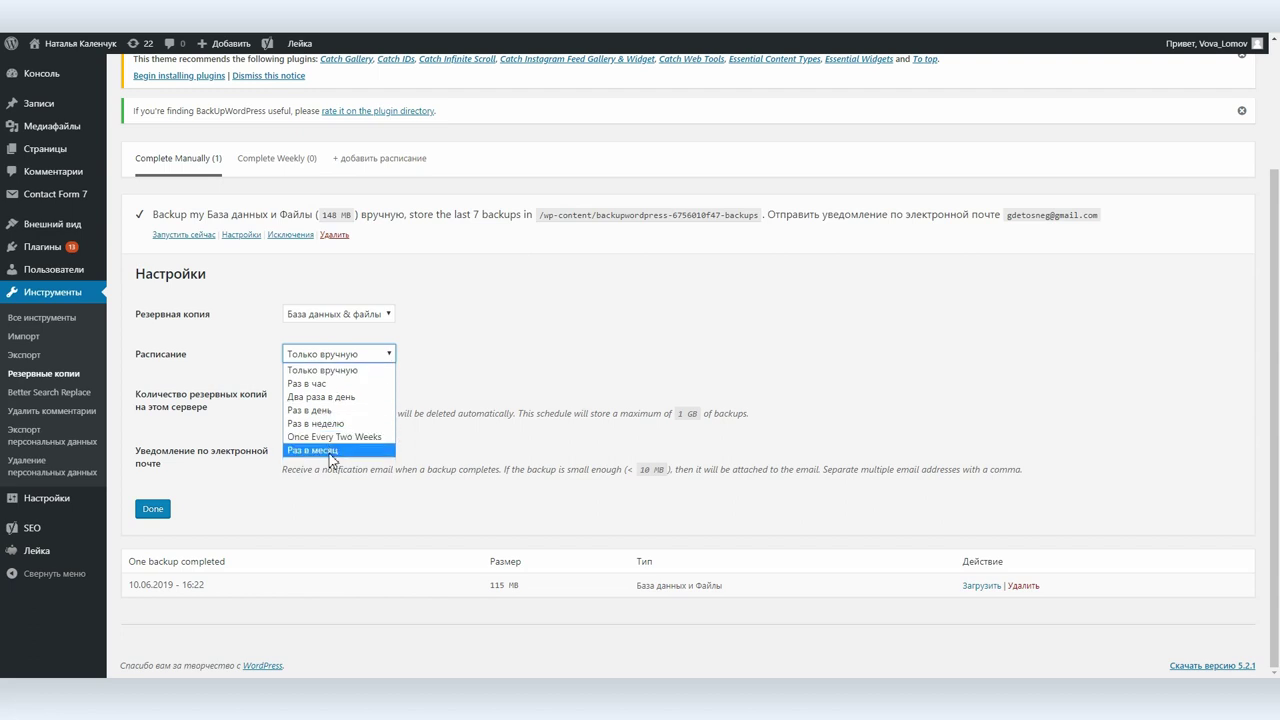
{"action": "left_click", "coordinate": [344, 372]}
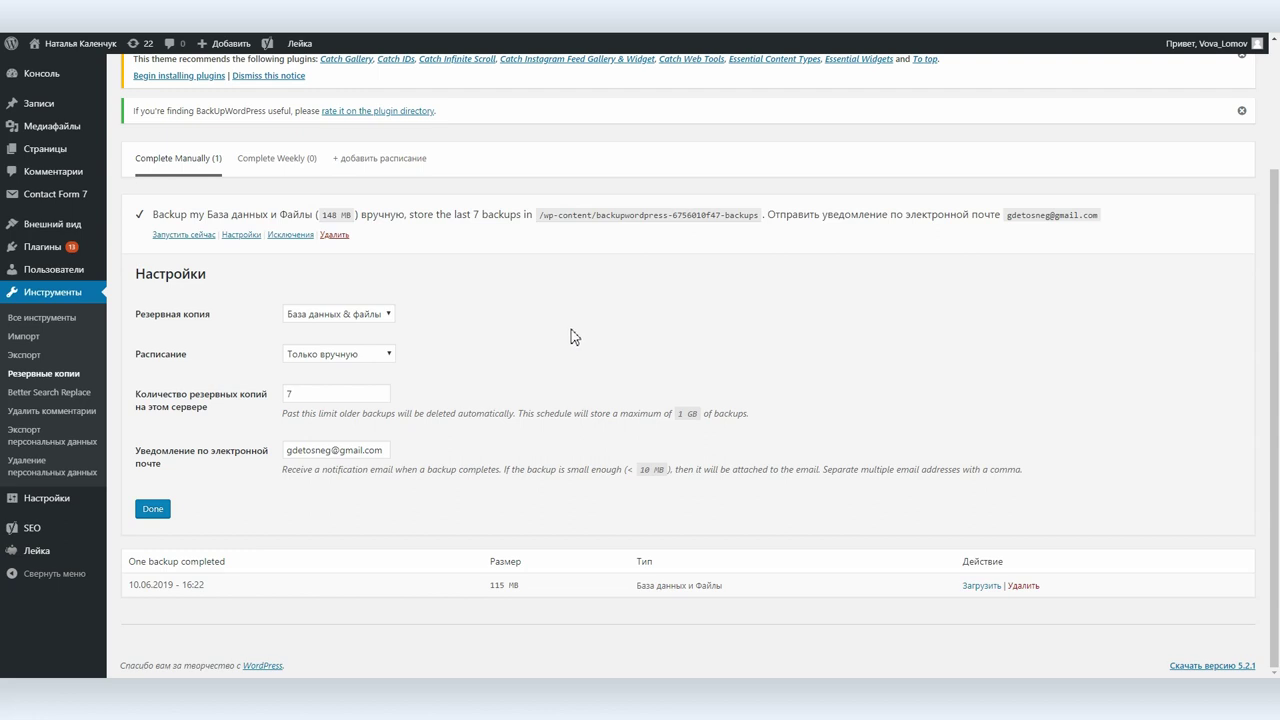
{"action": "left_click", "coordinate": [150, 514]}
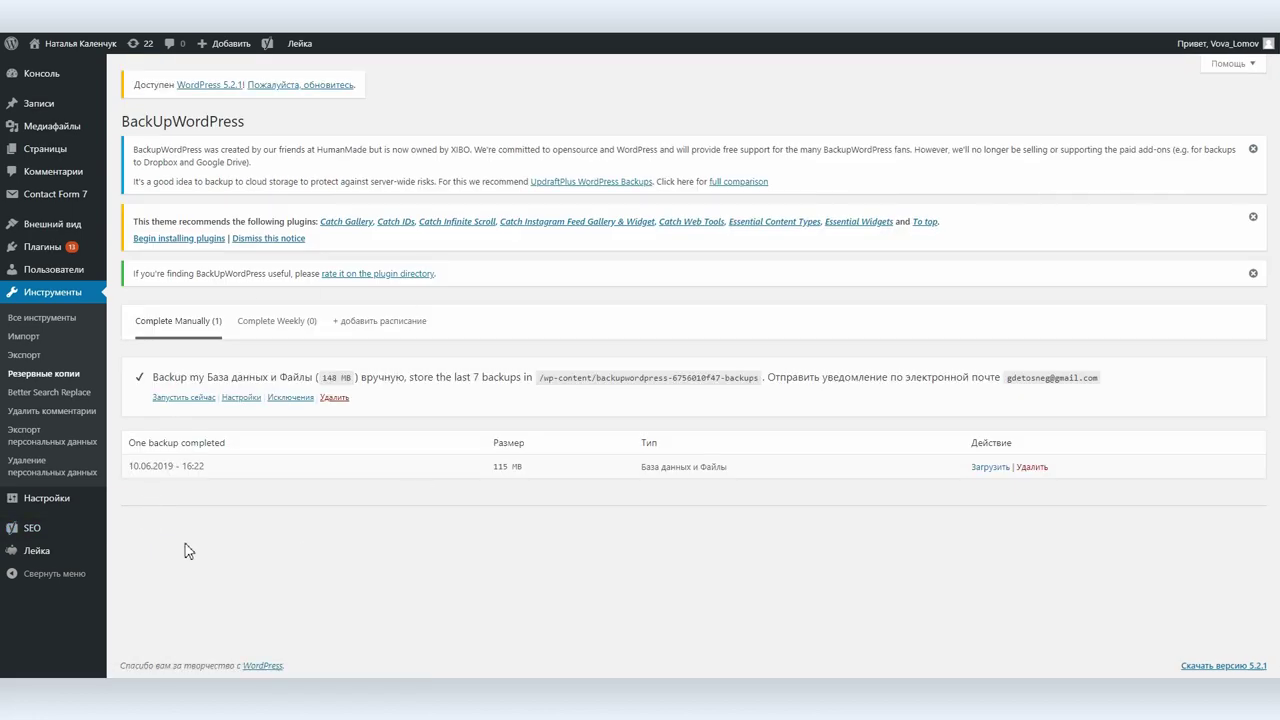
- Run the Complete Manually backup and download the newly created archive
{"action": "left_click", "coordinate": [179, 399]}
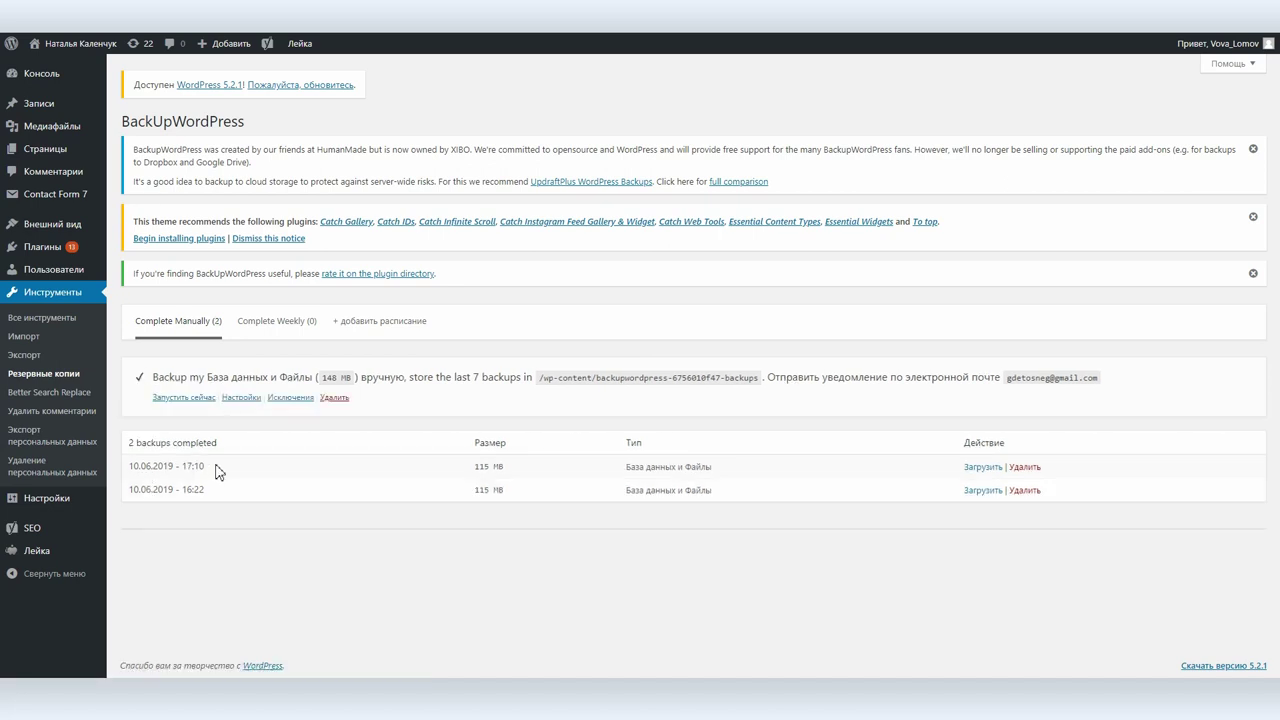
{"action": "left_click", "coordinate": [971, 468]}
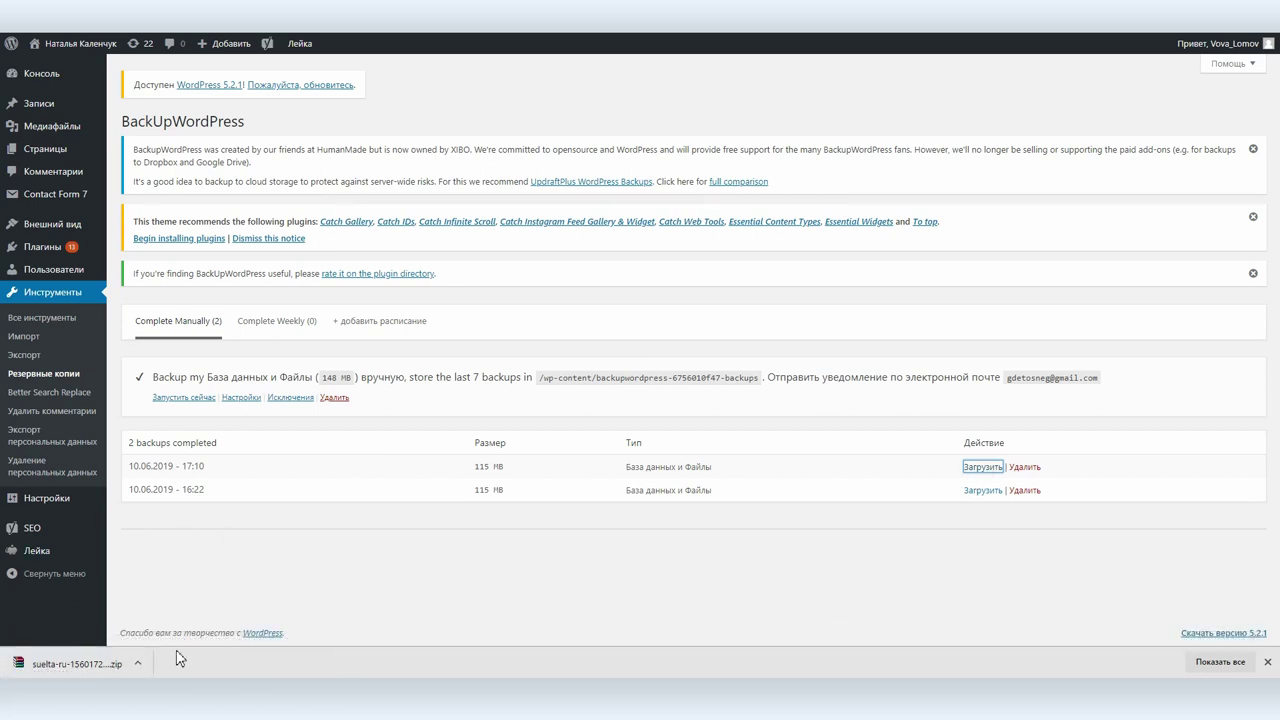
- Open the downloaded backup archive in Total Commander and compare its contents side by side with the public_html folder in WinSCP
{"action": "double_click", "coordinate": [614, 264]}
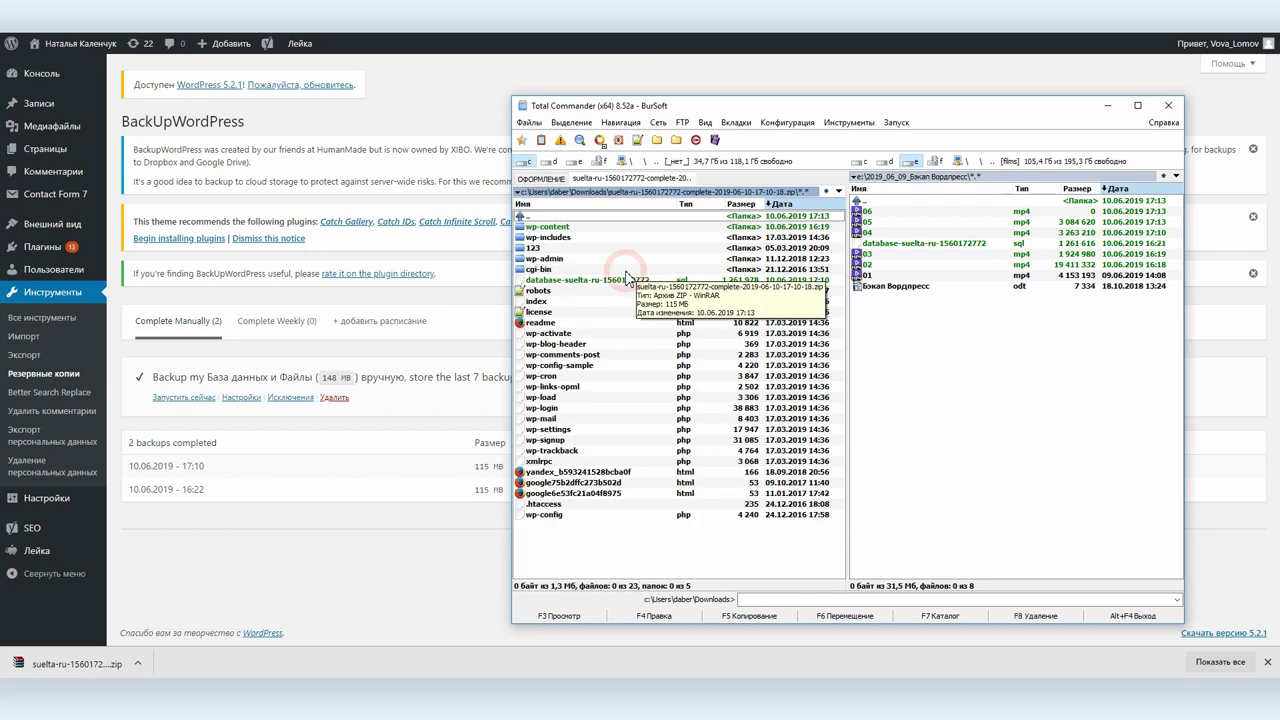
{"action": "left_click_drag", "start_coordinate": [548, 228], "coordinate": [528, 543]}
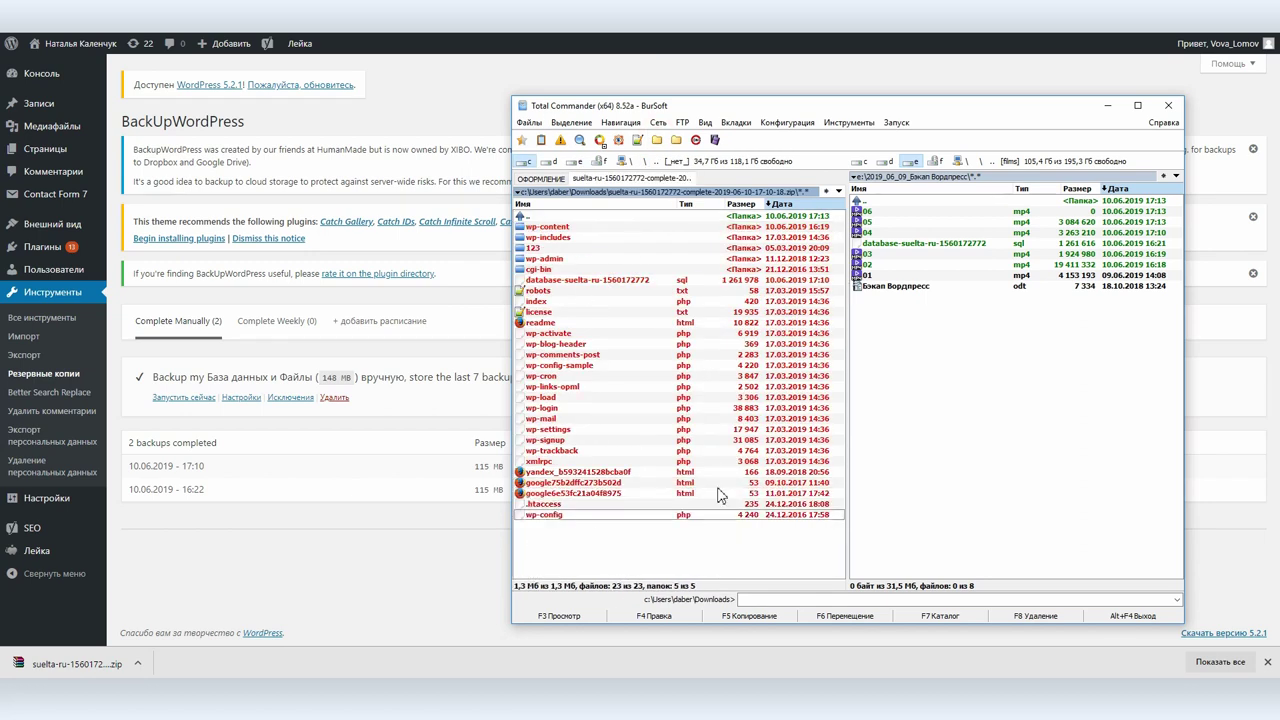
{"action": "left_click", "coordinate": [429, 671]}
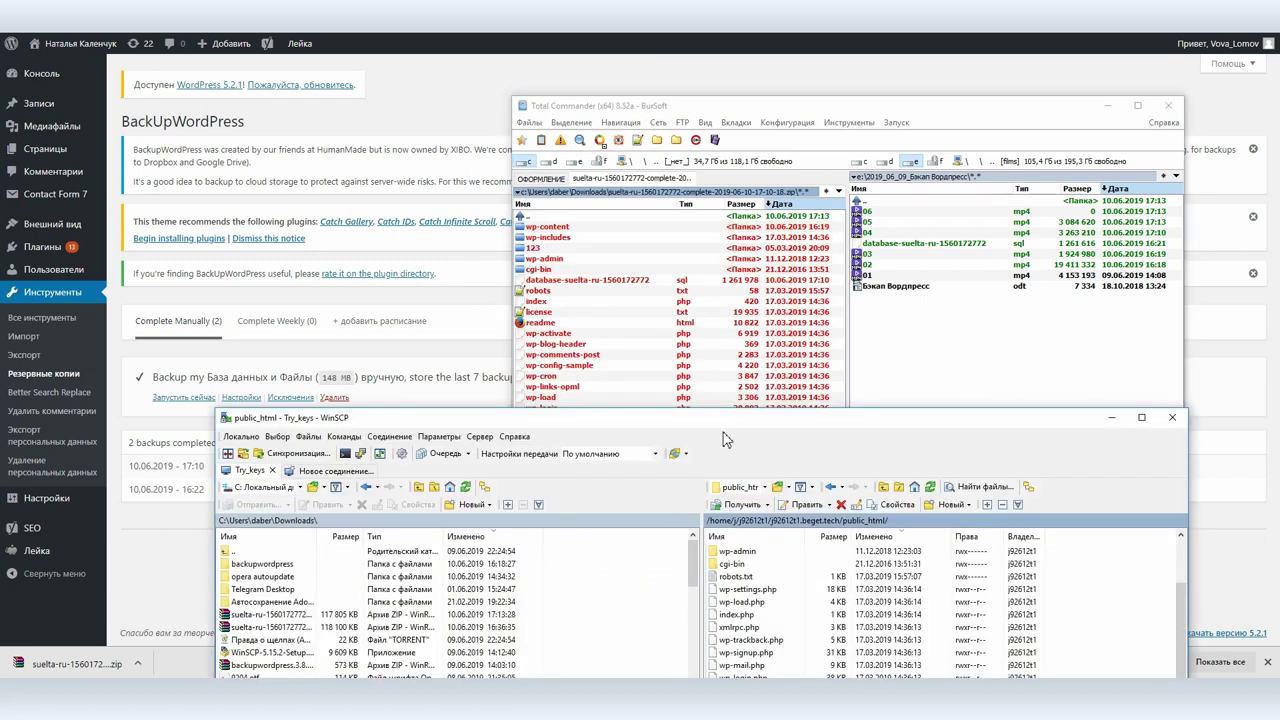
{"action": "left_click_drag", "start_coordinate": [679, 425], "coordinate": [604, 228]}
{"action": "left_click_drag", "start_coordinate": [836, 108], "coordinate": [1245, 63]}
{"action": "left_click_drag", "start_coordinate": [840, 222], "coordinate": [655, 120]}
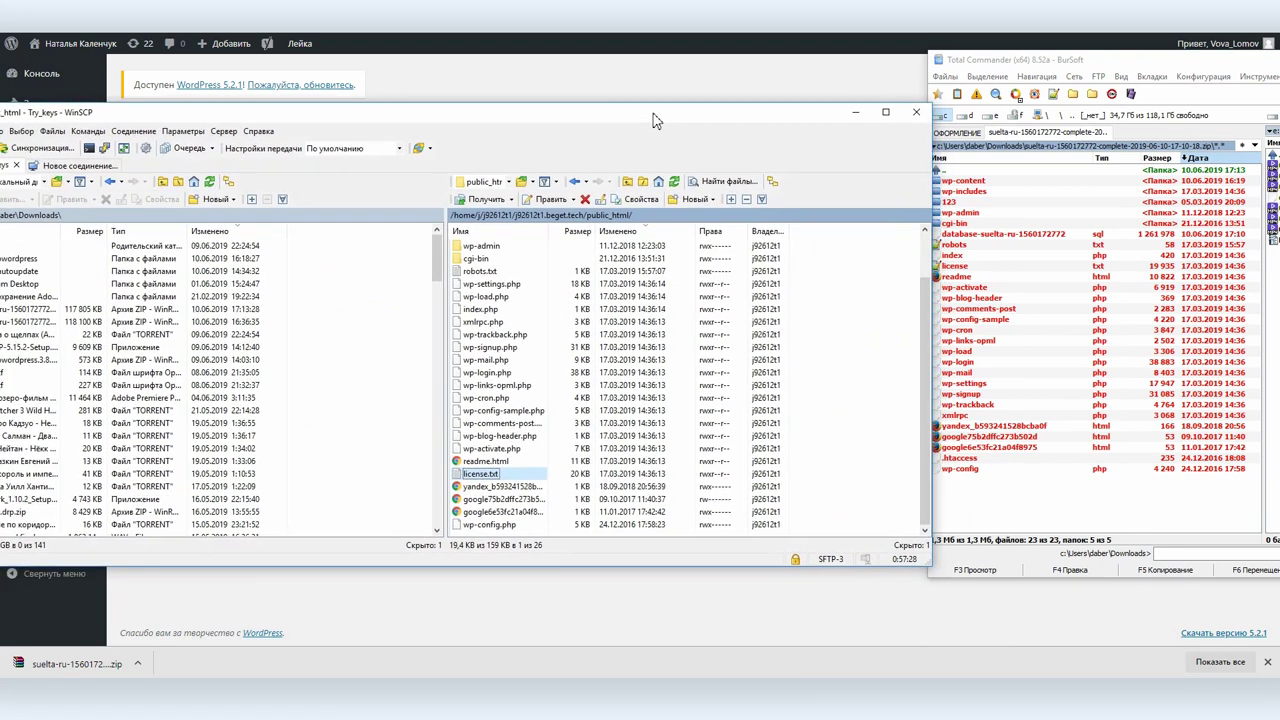
{"action": "scroll", "coordinate": [650, 432], "scroll_direction": "up", "scroll_amount": 2}
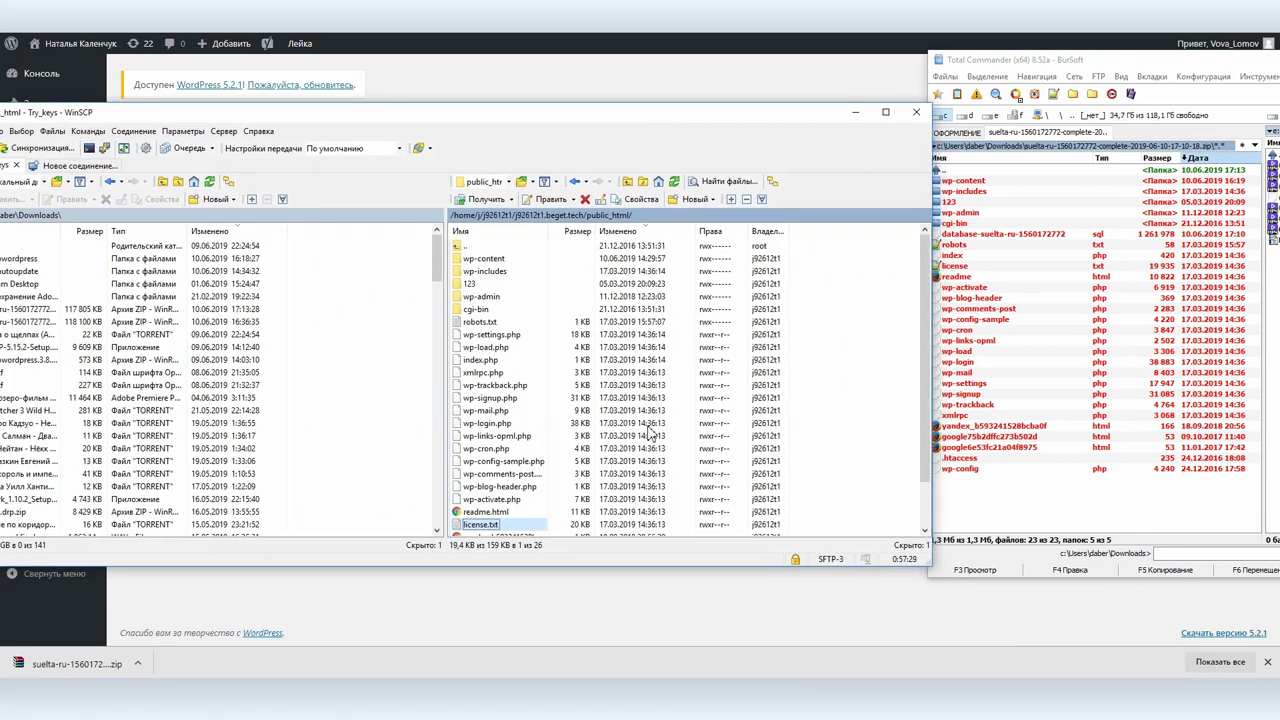
{"action": "left_click", "coordinate": [1060, 310]}
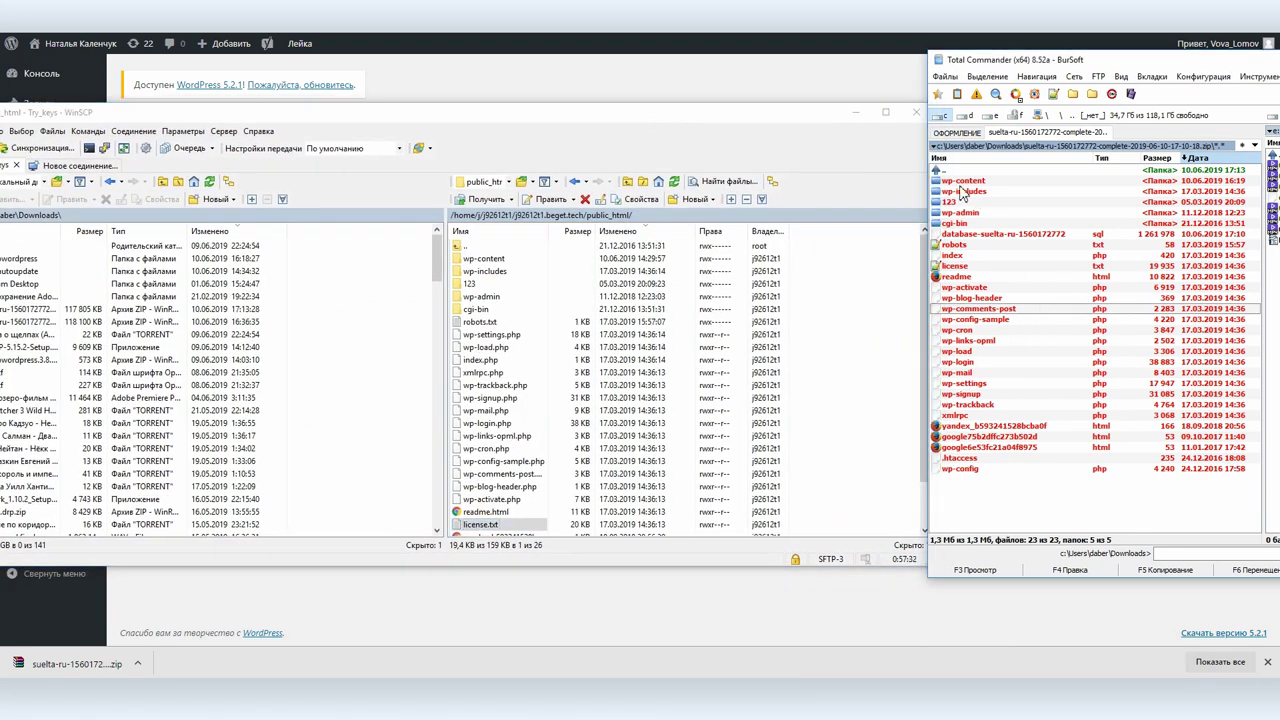
- Locate the database SQL dump inside the backup archive in Total Commander
{"action": "left_click", "coordinate": [958, 477]}
{"action": "left_click_drag", "start_coordinate": [1097, 52], "coordinate": [618, 47]}
{"action": "left_click", "coordinate": [512, 232]}
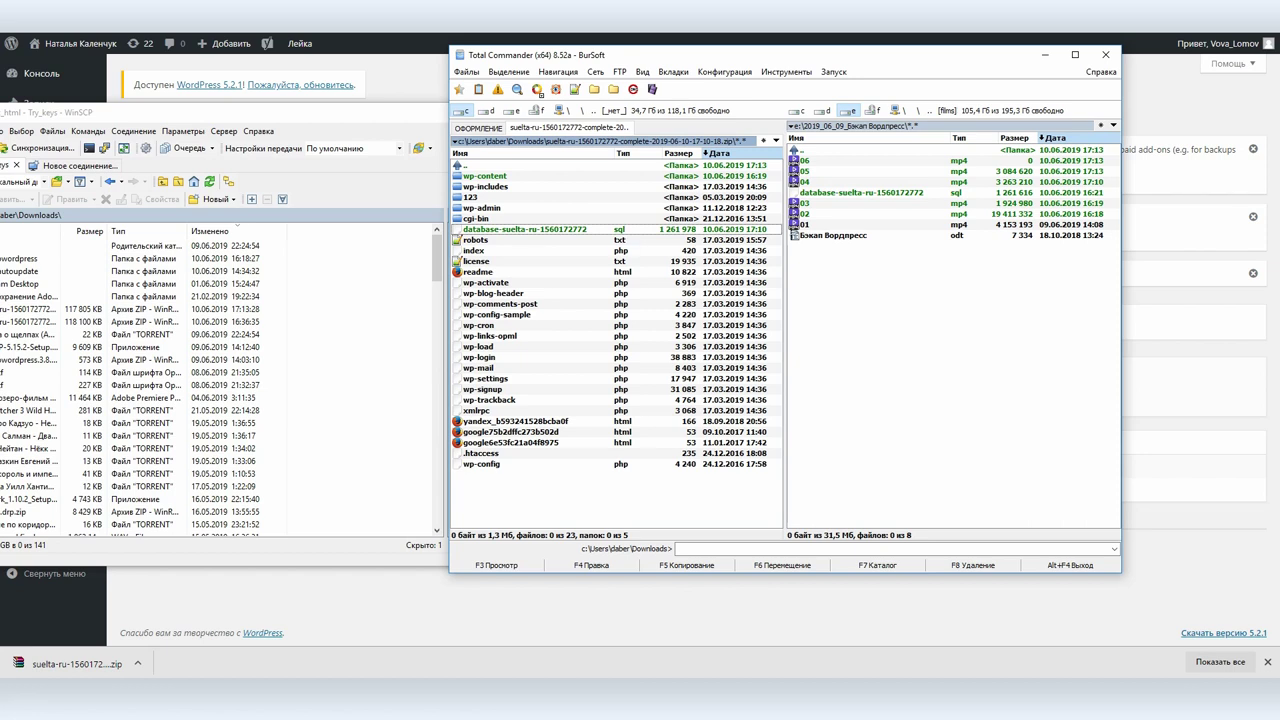
- Switch back to the browser and view the site's home page with its icon images
{"action": "key", "text": "alt+Tab"}
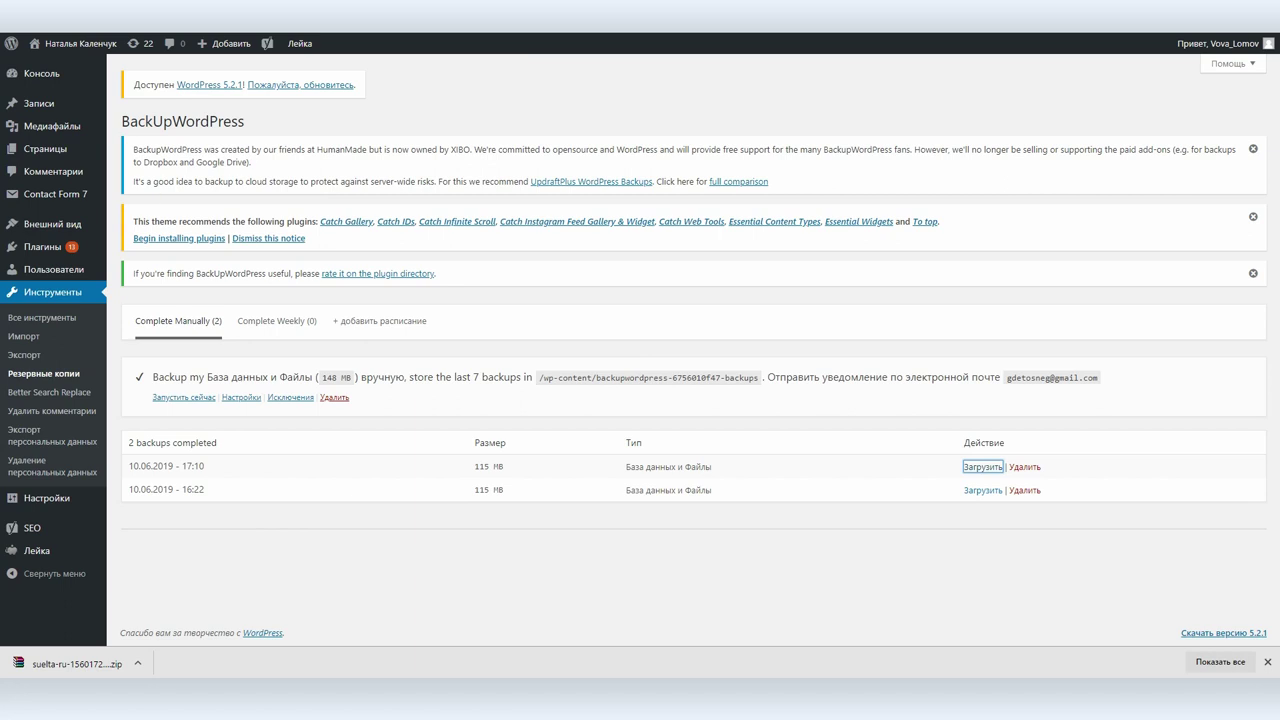
{"action": "left_click", "coordinate": [72, 57]}
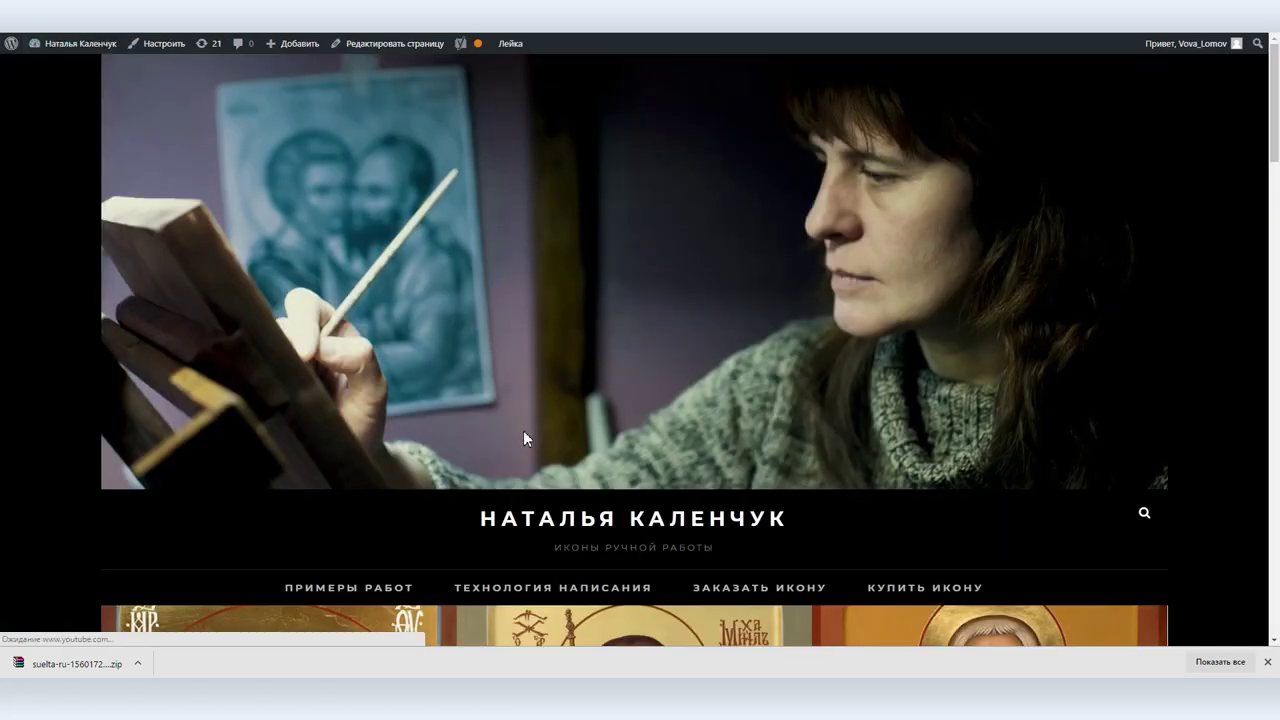
{"action": "scroll", "coordinate": [524, 438], "scroll_direction": "down", "scroll_amount": 3}
{"action": "scroll", "coordinate": [537, 443], "scroll_direction": "up", "scroll_amount": 3}
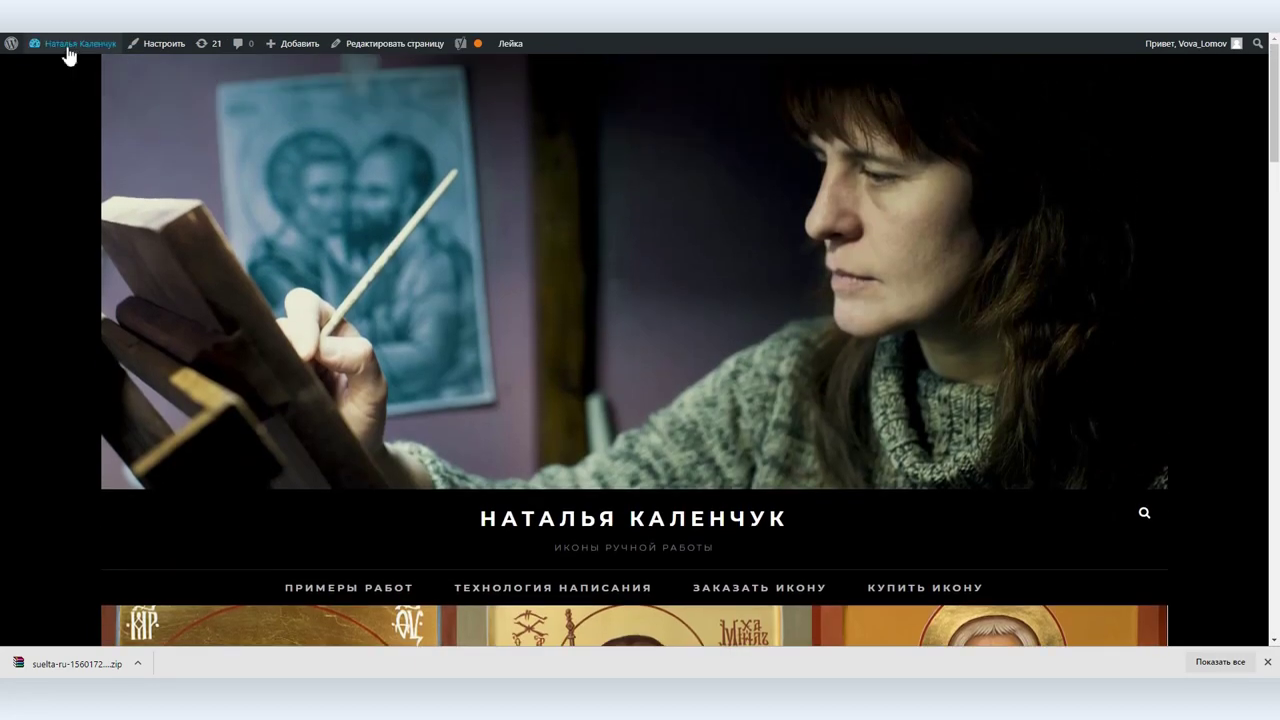
- Permanently delete the kors.jpg image from the WordPress media library
{"action": "left_click", "coordinate": [69, 57]}
{"action": "left_click", "coordinate": [50, 171]}
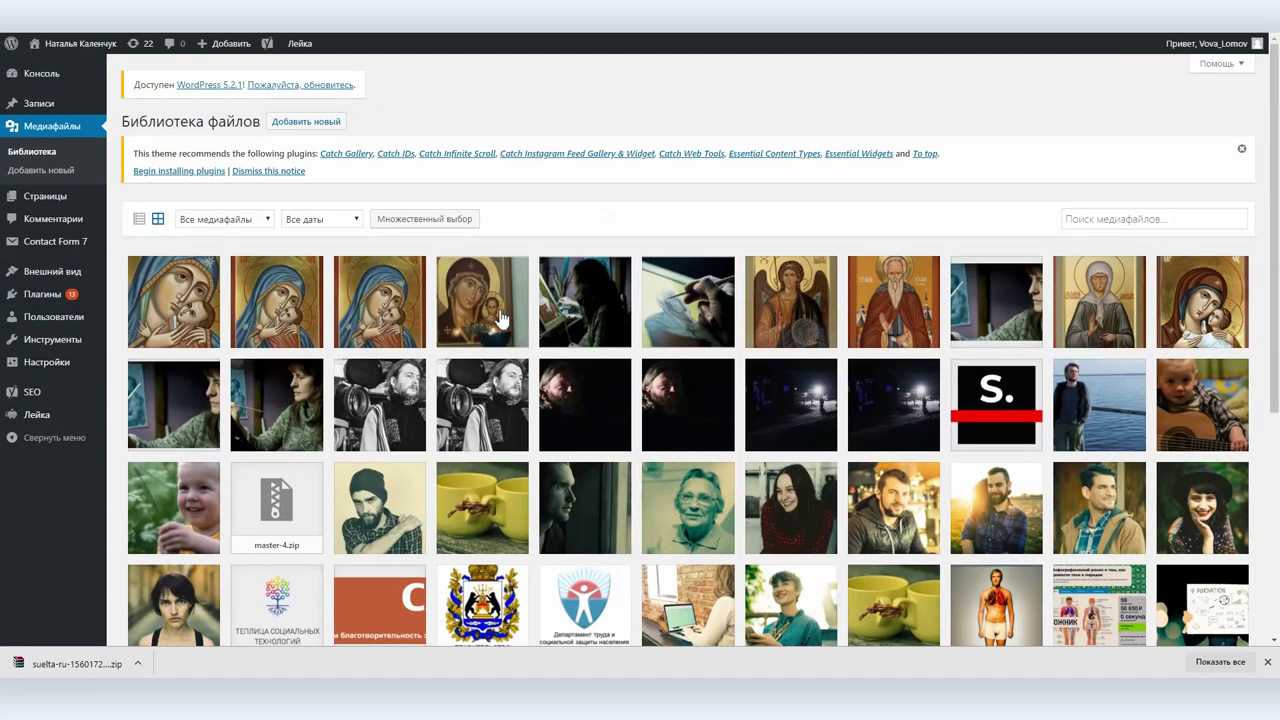
{"action": "left_click", "coordinate": [371, 294]}
{"action": "left_click", "coordinate": [1094, 401]}
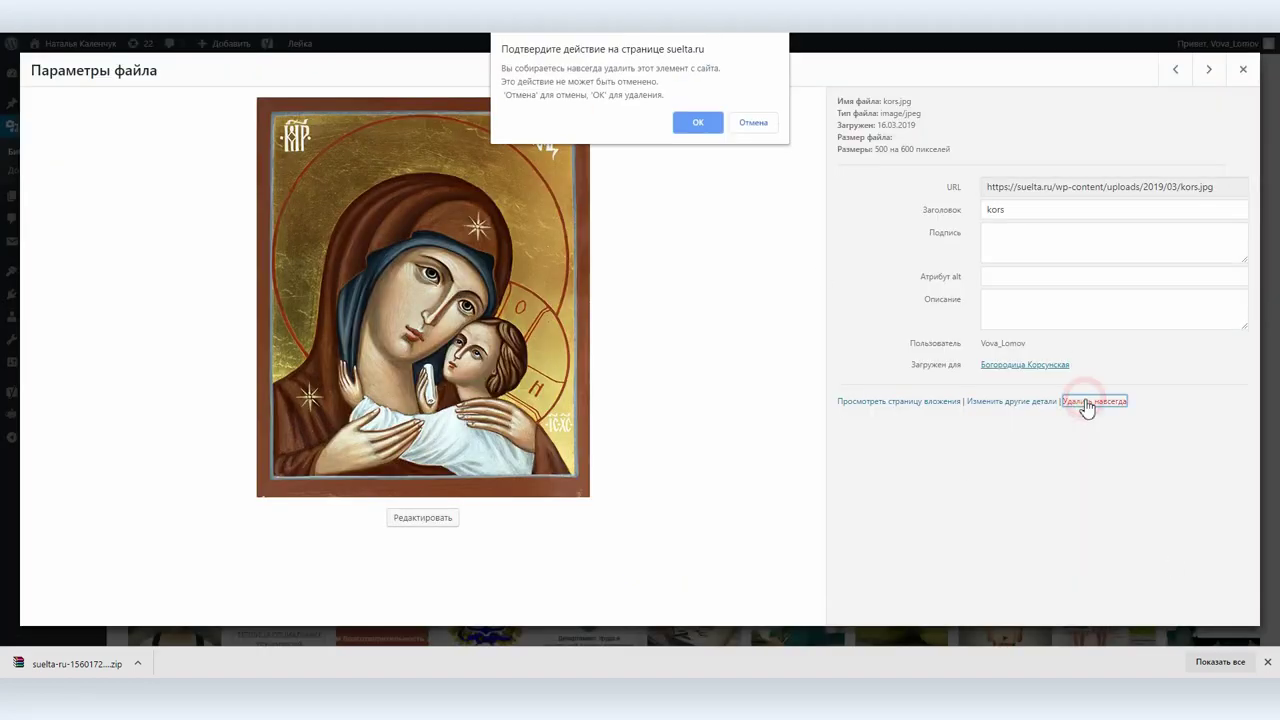
{"action": "left_click", "coordinate": [698, 123]}
- Check the site's home page for the effect of the image deletion on the "Богородица Корсунская" entry
{"action": "left_click", "coordinate": [40, 46]}
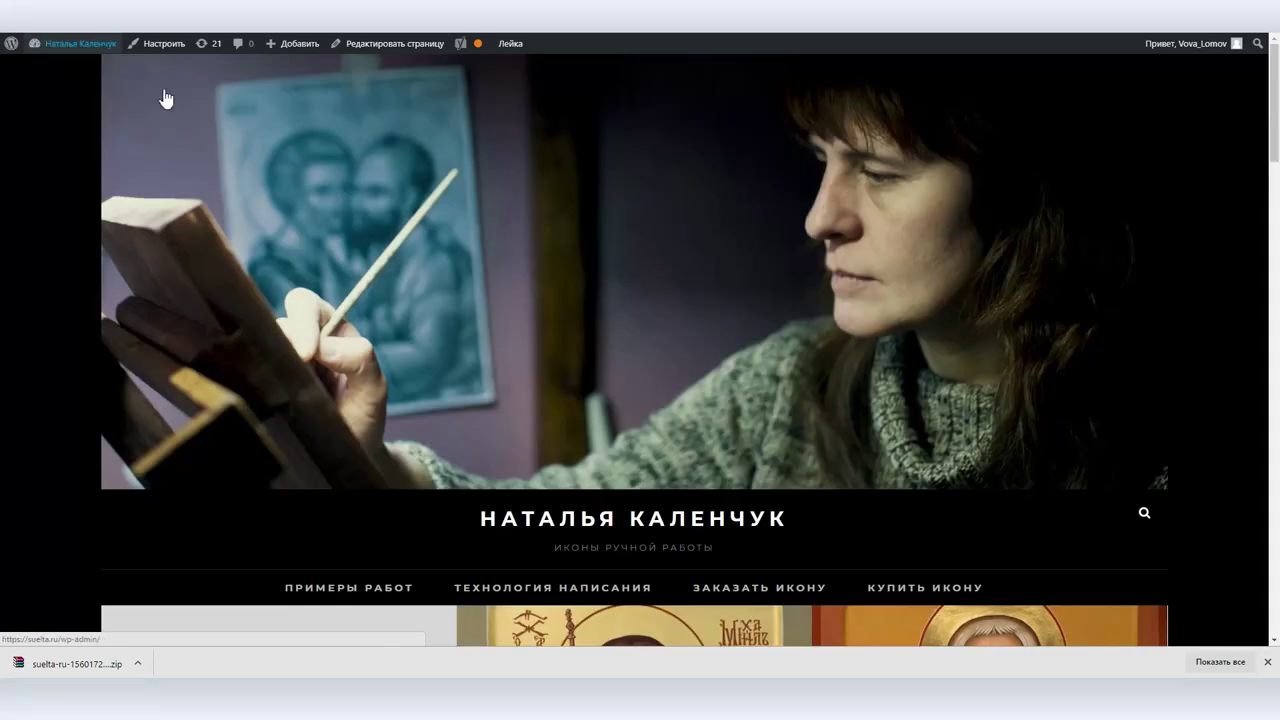
{"action": "scroll", "coordinate": [509, 306], "scroll_direction": "down", "scroll_amount": 3}
{"action": "scroll", "coordinate": [271, 314], "scroll_direction": "down", "scroll_amount": 3}
{"action": "scroll", "coordinate": [245, 453], "scroll_direction": "up", "scroll_amount": 3}
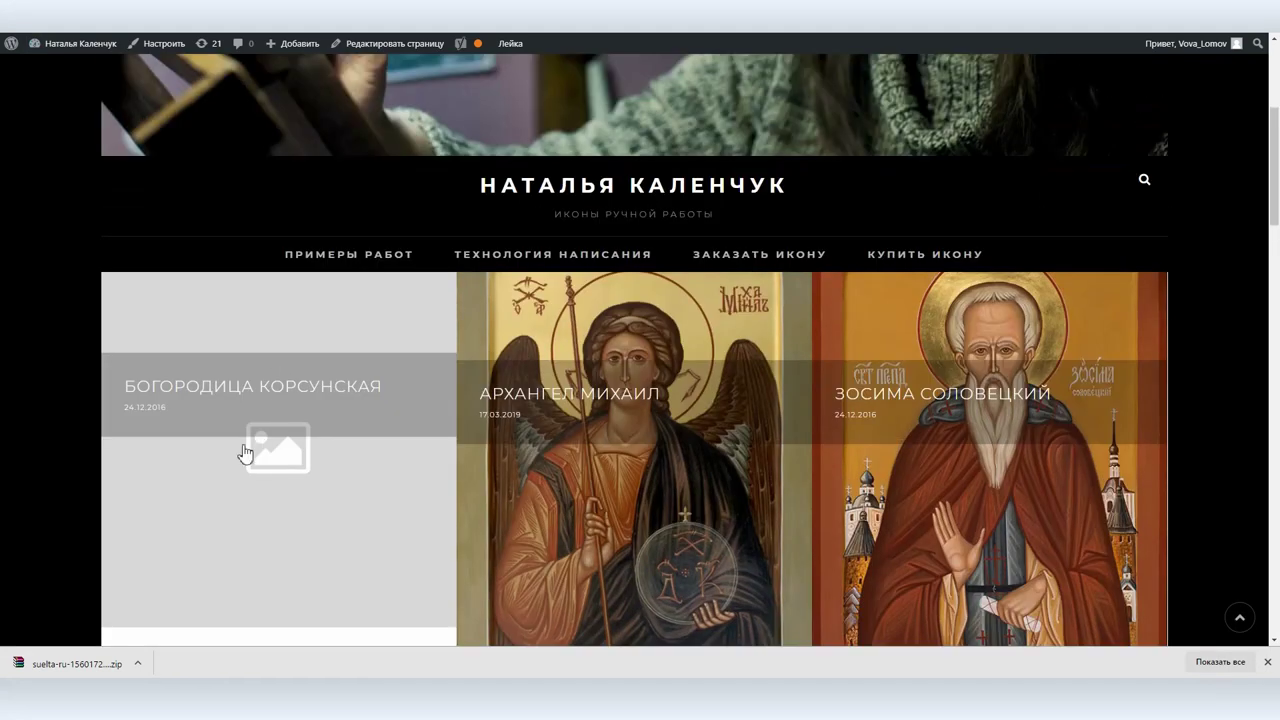
{"action": "scroll", "coordinate": [123, 446], "scroll_direction": "up", "scroll_amount": 3}
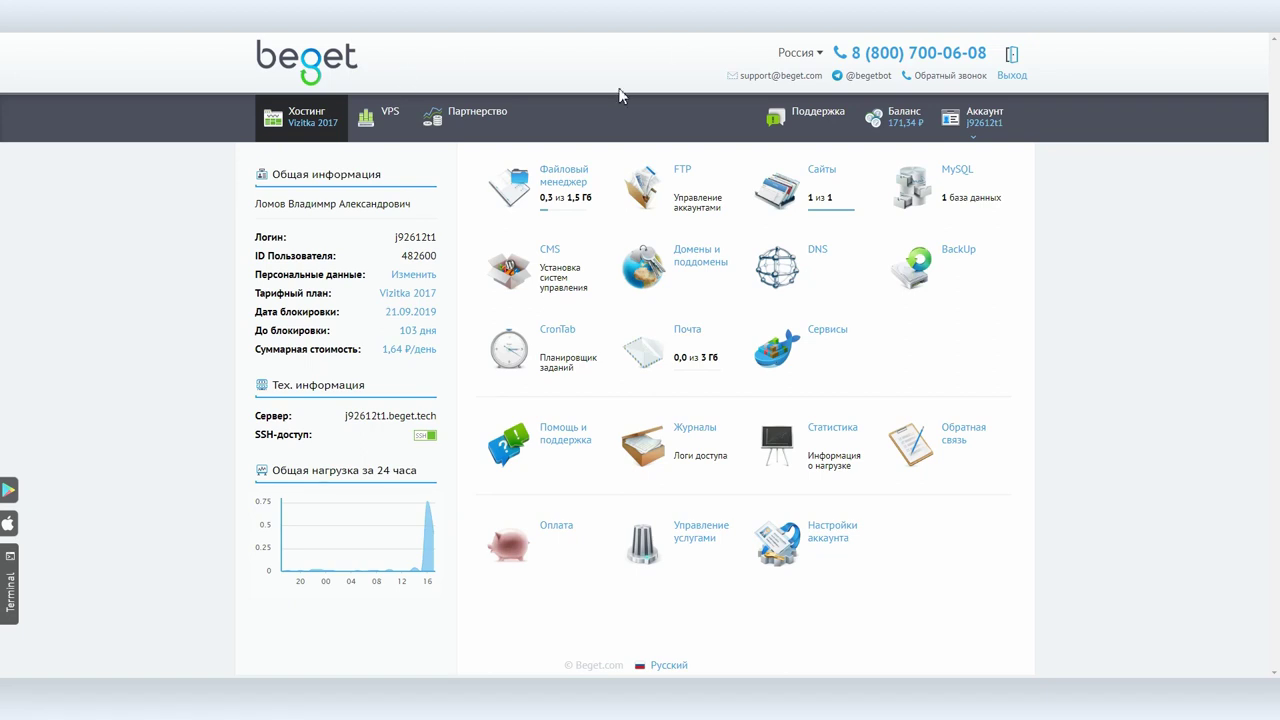
- Open the site's test database in phpMyAdmin from the hosting account's MySQL section
{"action": "left_click", "coordinate": [953, 192]}
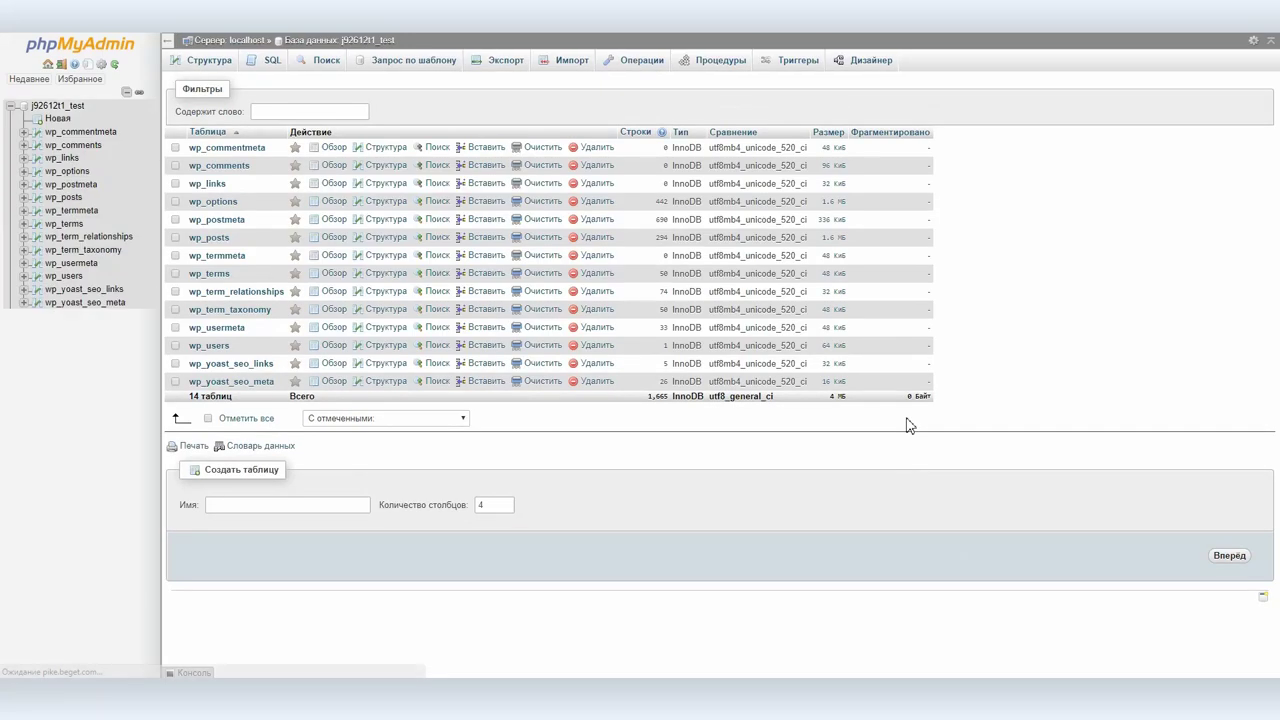
{"action": "left_click", "coordinate": [60, 106]}
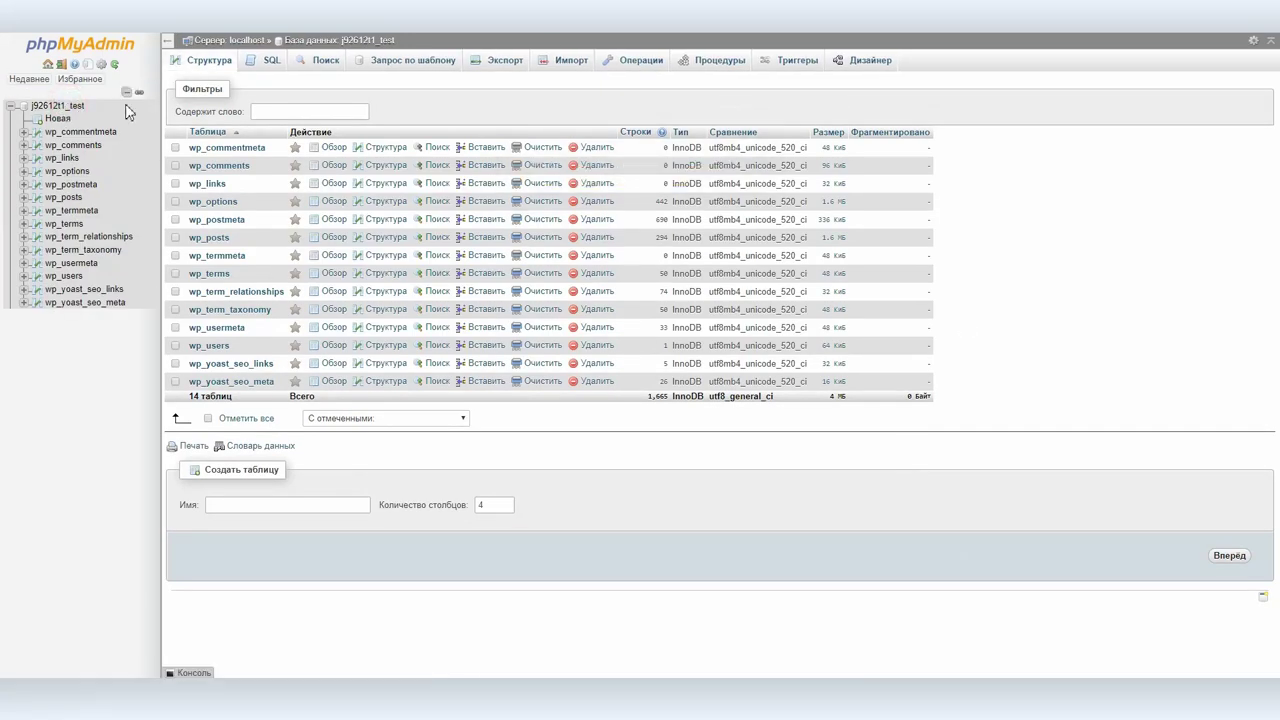
- Switch to Total Commander and extract database-suelta-ru-1560172772.sql from the complete backup archive to the root of drive E
{"action": "key", "text": "alt+Tab"}
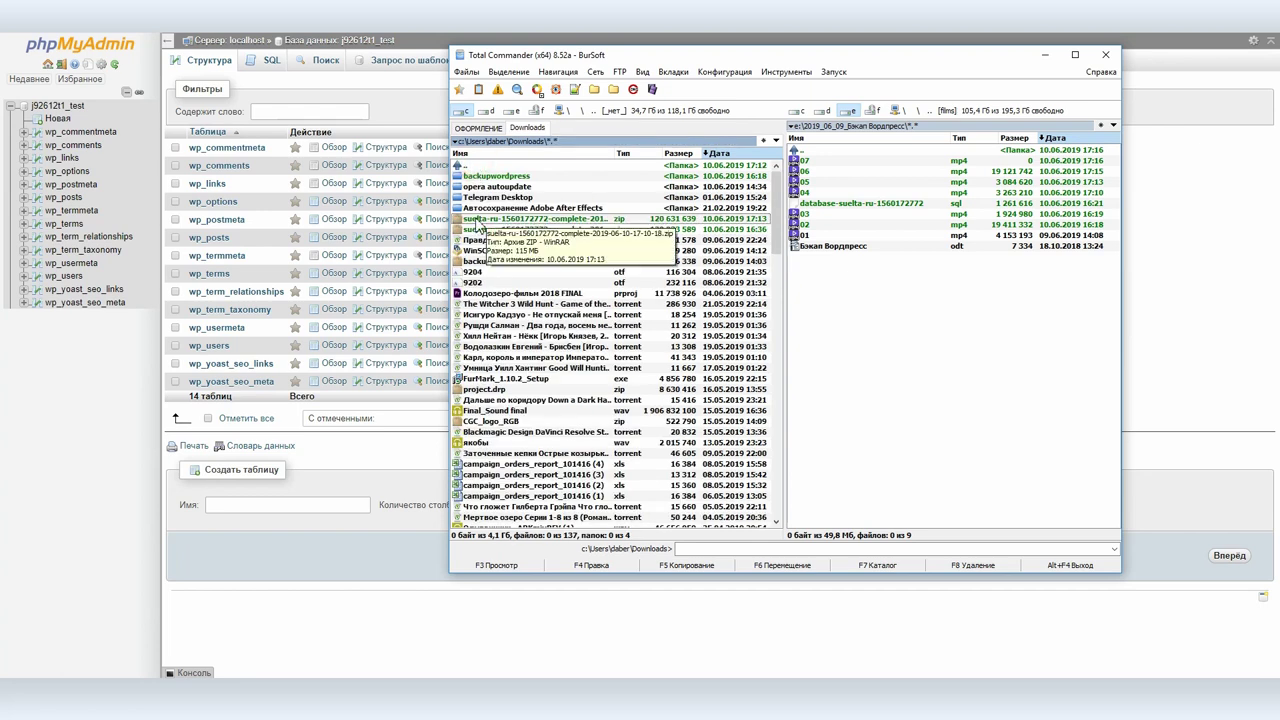
{"action": "double_click", "coordinate": [482, 220]}
{"action": "left_click", "coordinate": [815, 150]}
{"action": "double_click", "coordinate": [815, 150]}
{"action": "left_click_drag", "start_coordinate": [482, 229], "coordinate": [805, 285]}
{"action": "key", "text": "Return"}
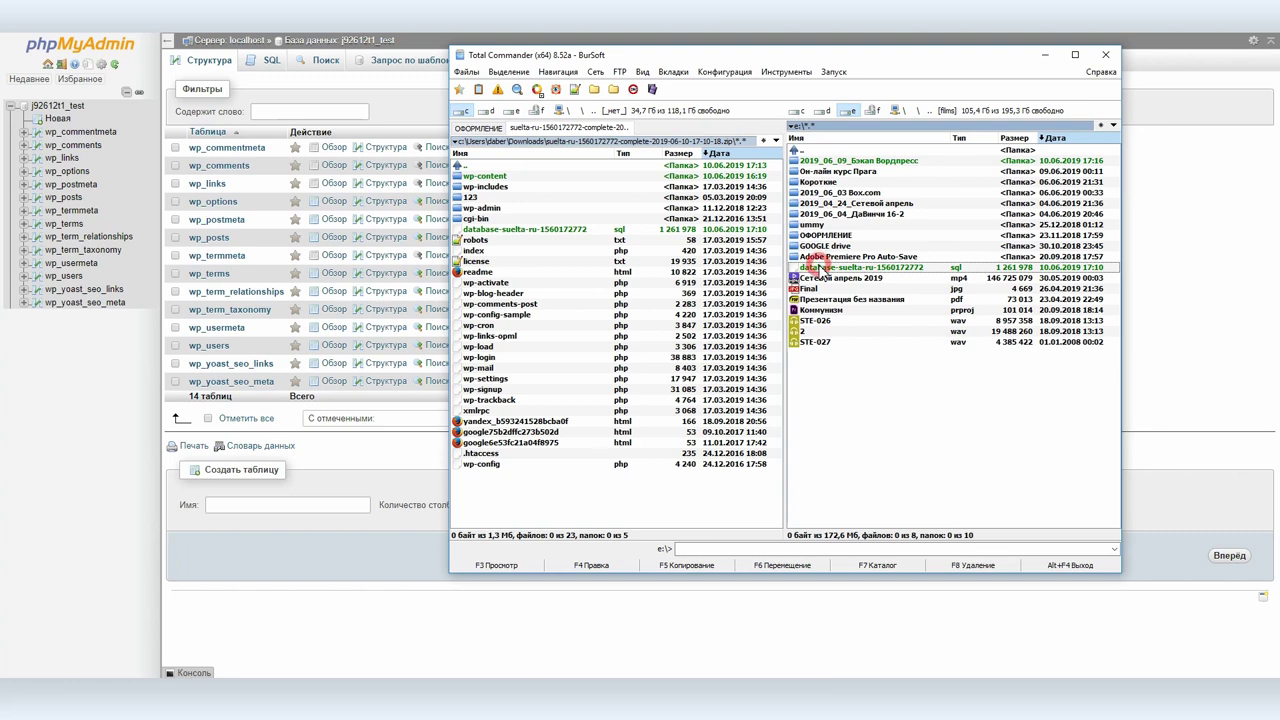
- Return to phpMyAdmin and import database-suelta-ru-1560172772.sql from drive E into the site's database
{"action": "left_click", "coordinate": [399, 91]}
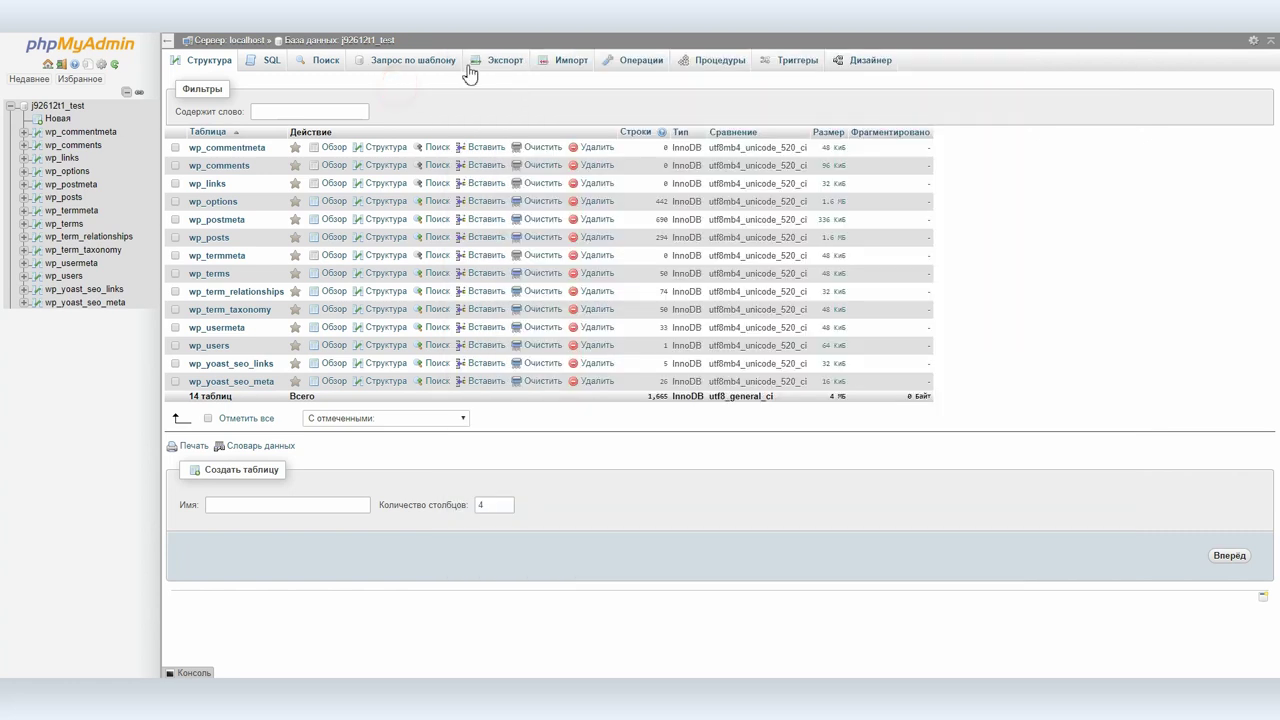
{"action": "left_click", "coordinate": [568, 64]}
{"action": "left_click", "coordinate": [333, 195]}
{"action": "left_click", "coordinate": [529, 148]}
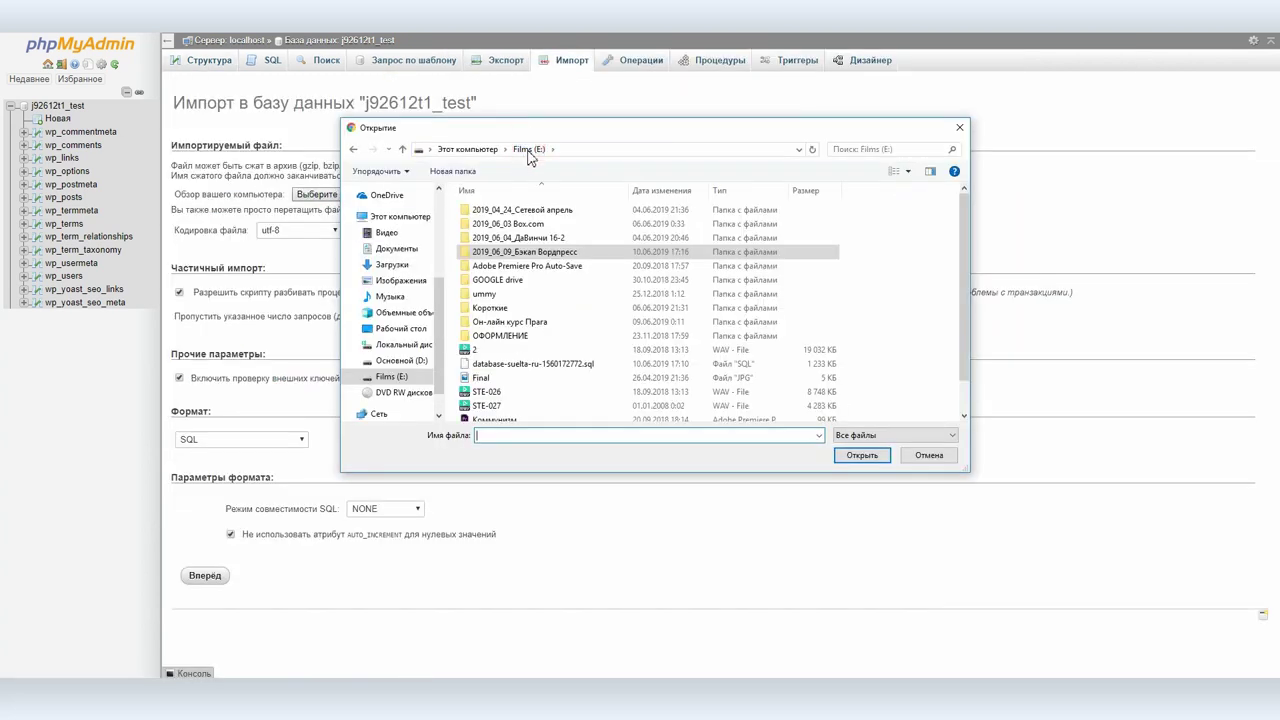
{"action": "scroll", "coordinate": [560, 300], "scroll_direction": "down", "scroll_amount": 2}
{"action": "left_click", "coordinate": [560, 329]}
{"action": "left_click", "coordinate": [861, 455]}
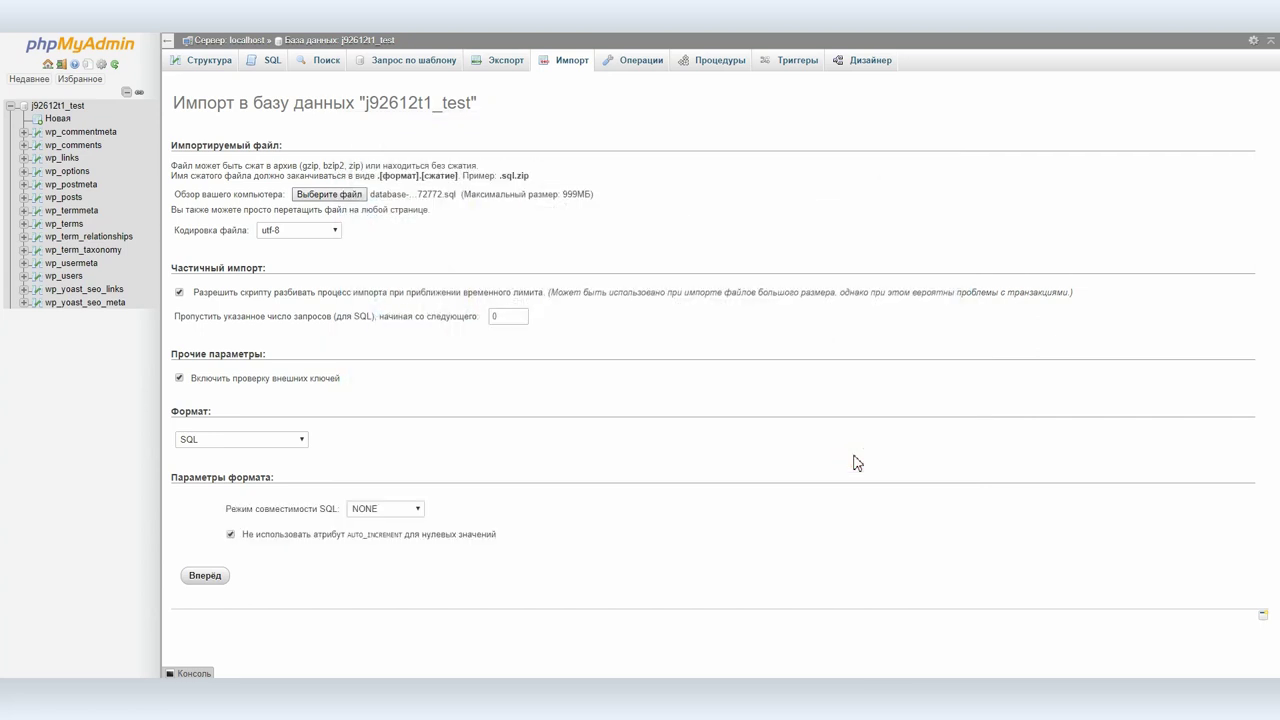
{"action": "left_click", "coordinate": [205, 577]}
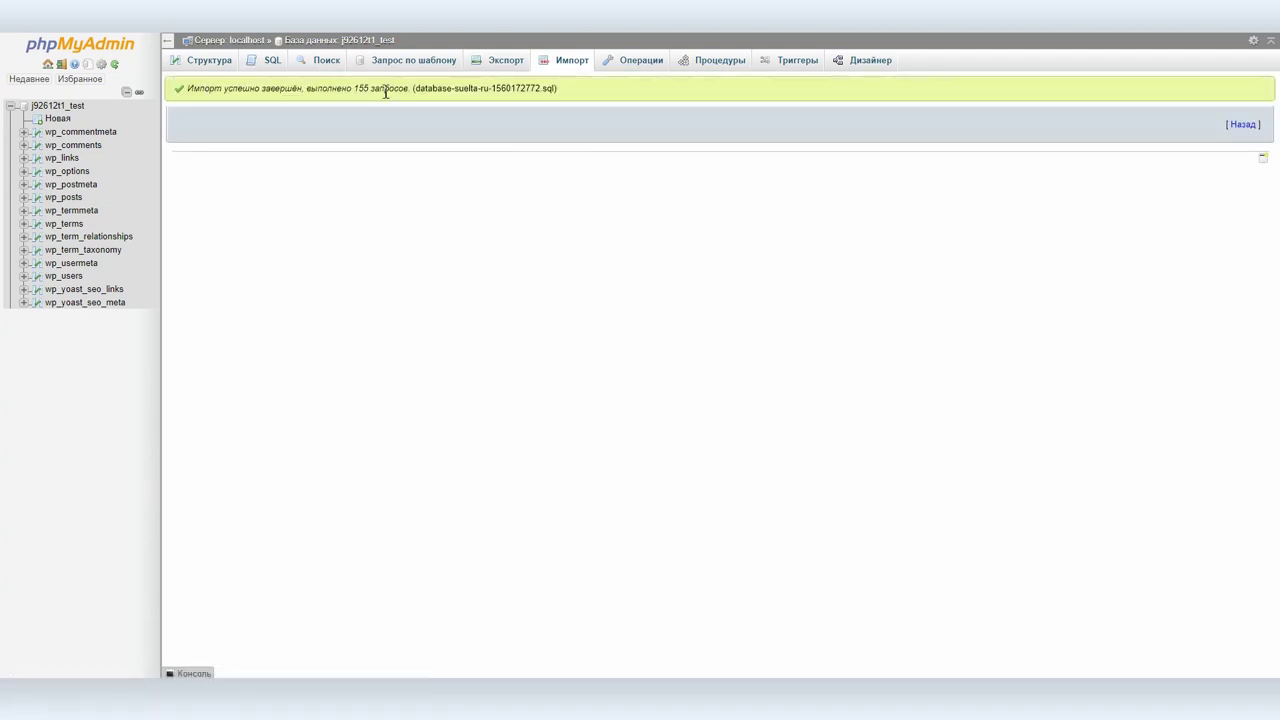
- Check the "Богородица Корсунская" image on the site's home page after the database import
{"action": "scroll", "coordinate": [371, 429], "scroll_direction": "down", "scroll_amount": 3}
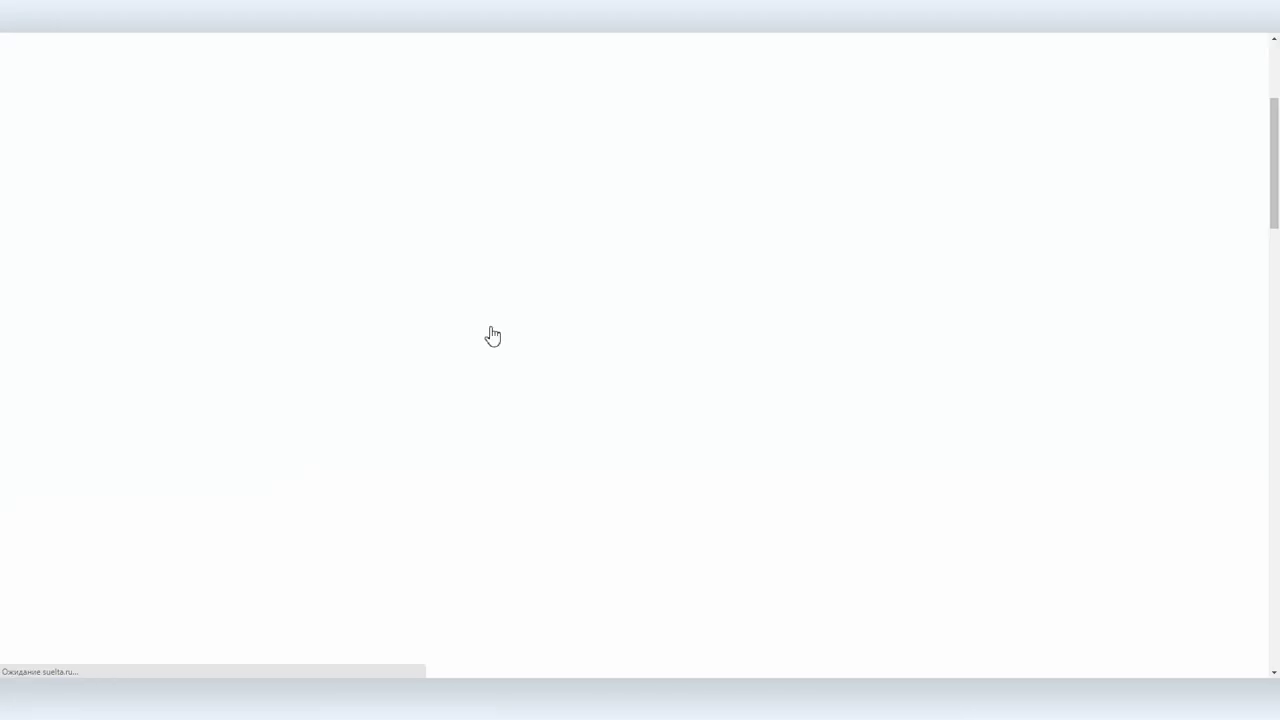
{"action": "scroll", "coordinate": [420, 405], "scroll_direction": "down", "scroll_amount": 3}
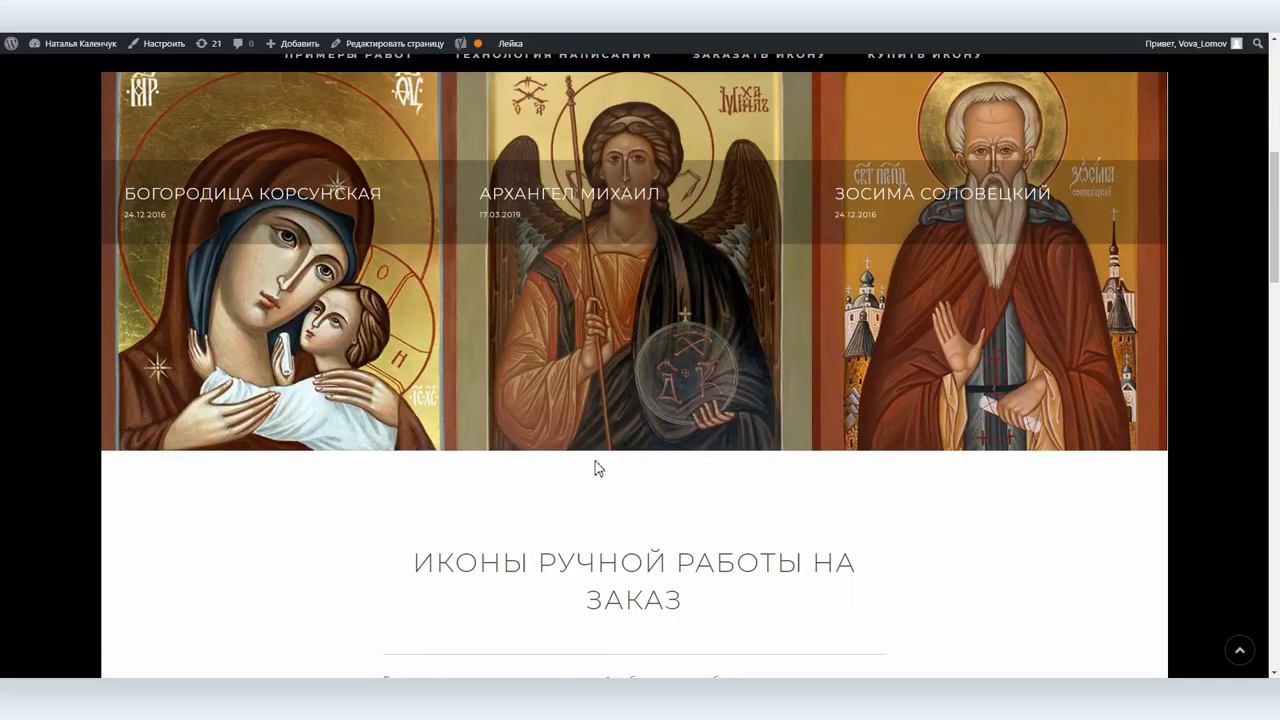